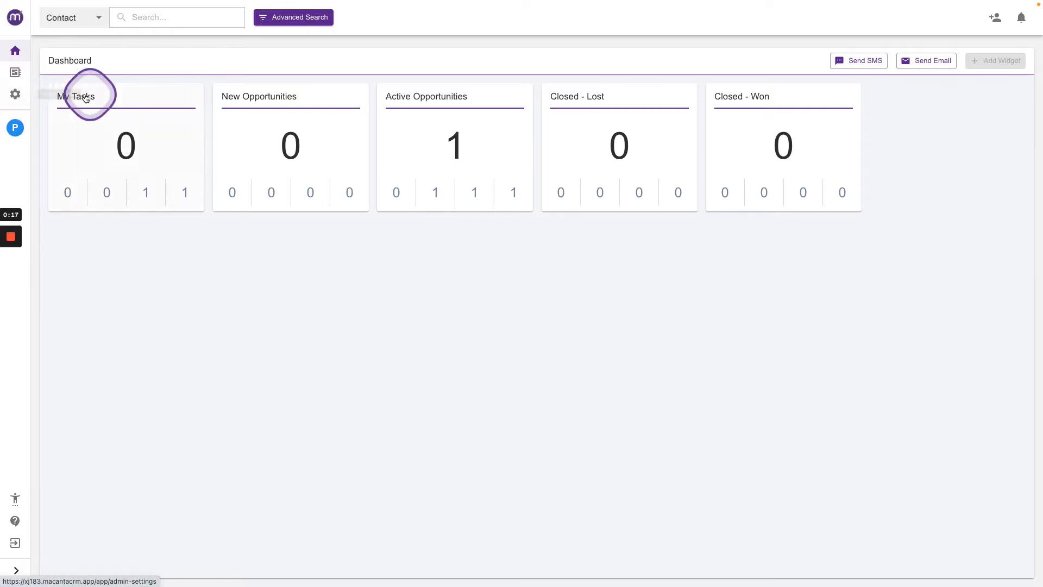
Open Form Builder from the admin settings and start creating a new form.
click(17, 95)
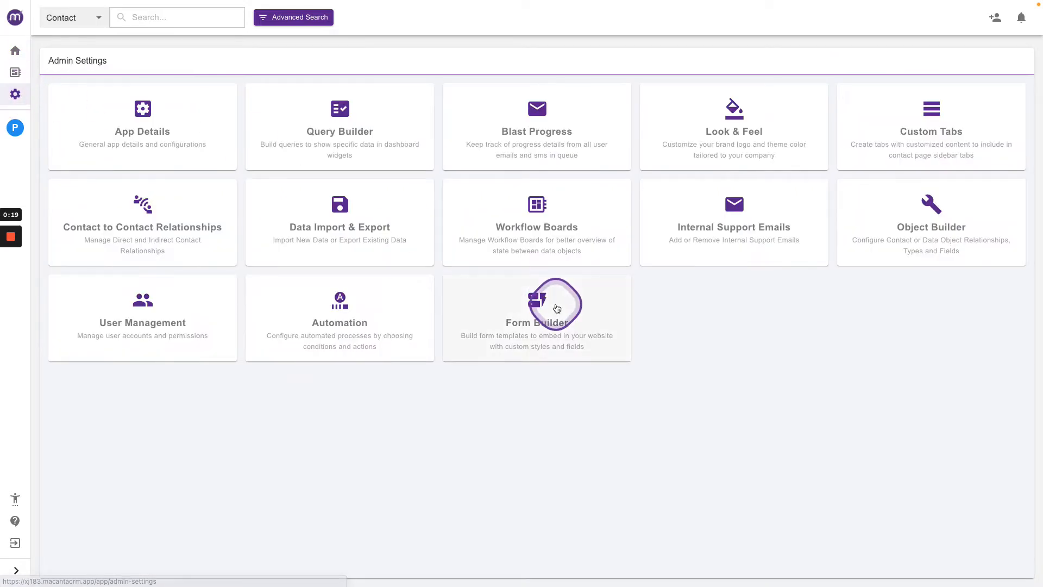
click(538, 303)
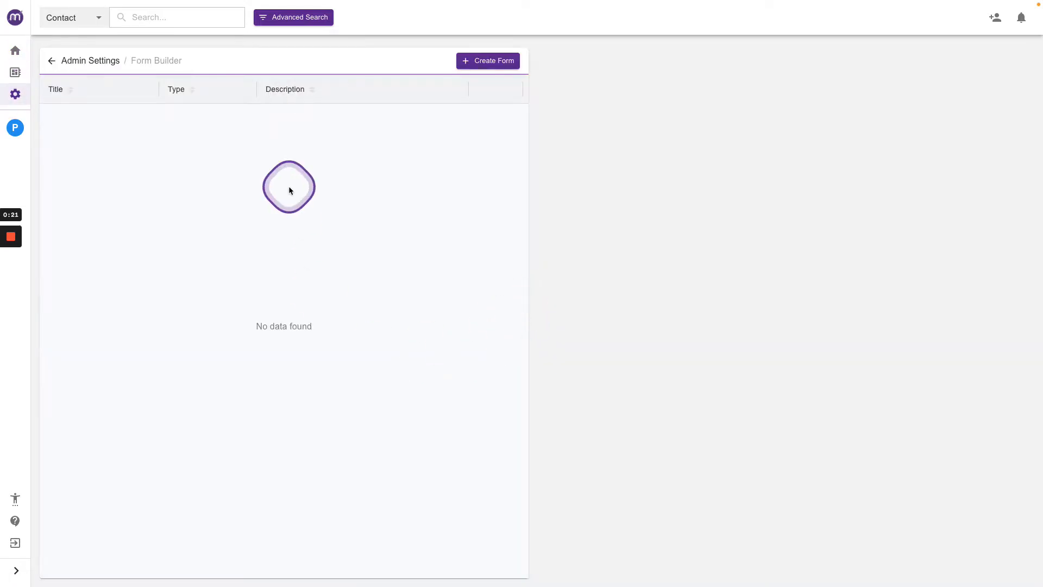
click(475, 63)
Enter the form title Title and the description Description.
click(174, 105)
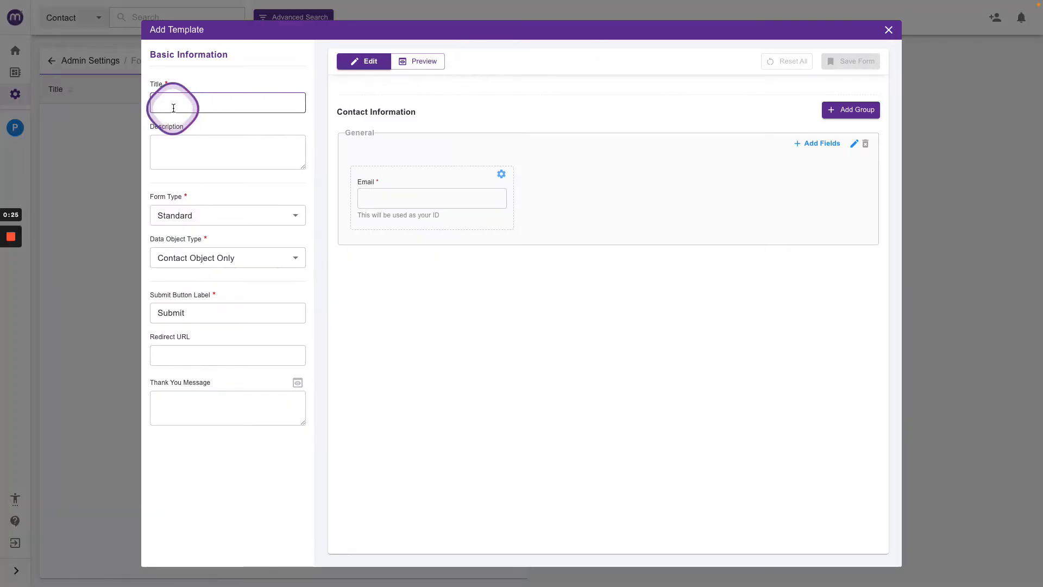
text(Title)
key(Tab)
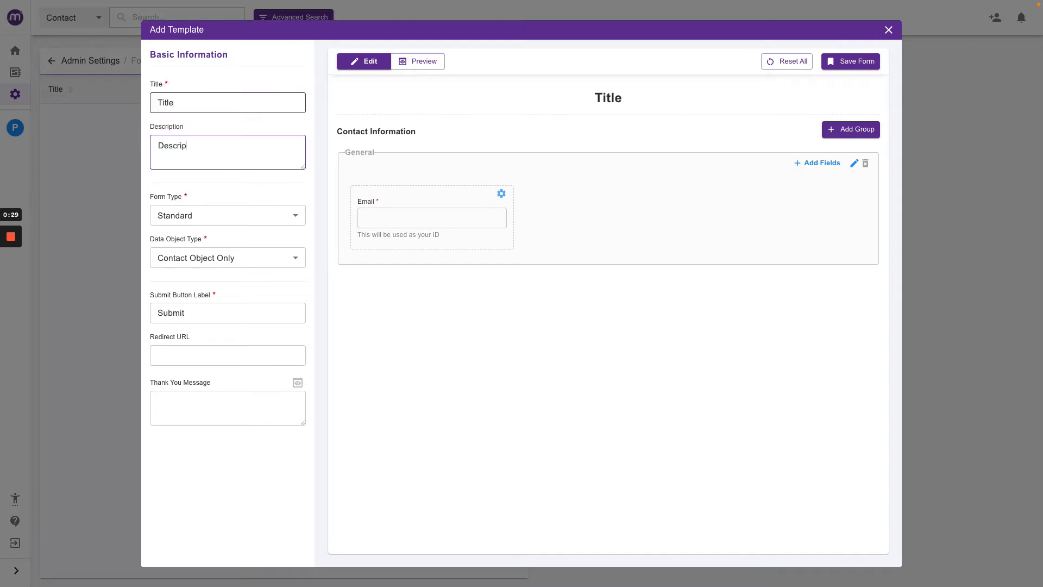
text(Description)
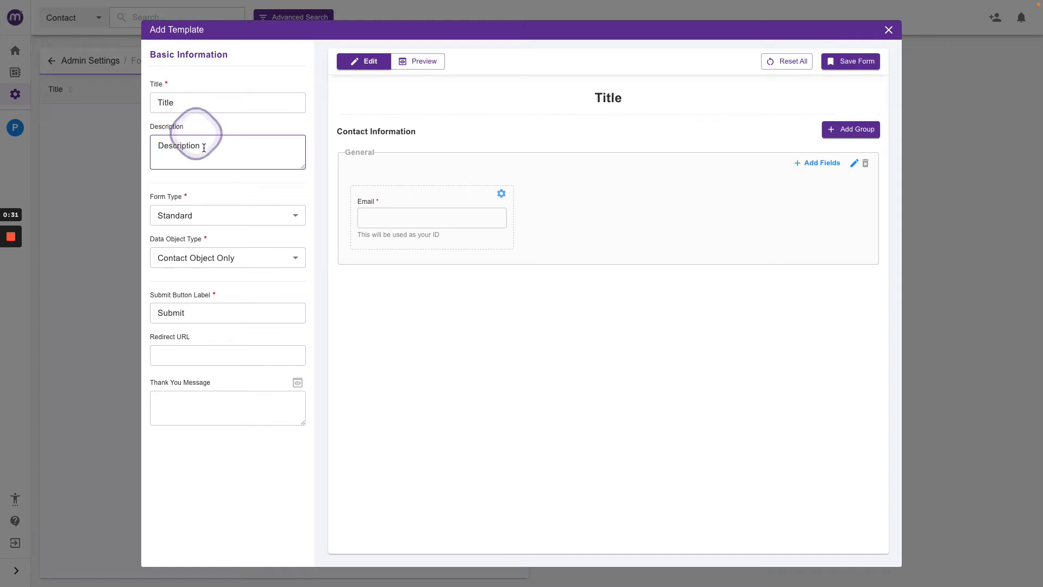
Keep the form type Standard and set the data object type to Opportunities.
click(212, 217)
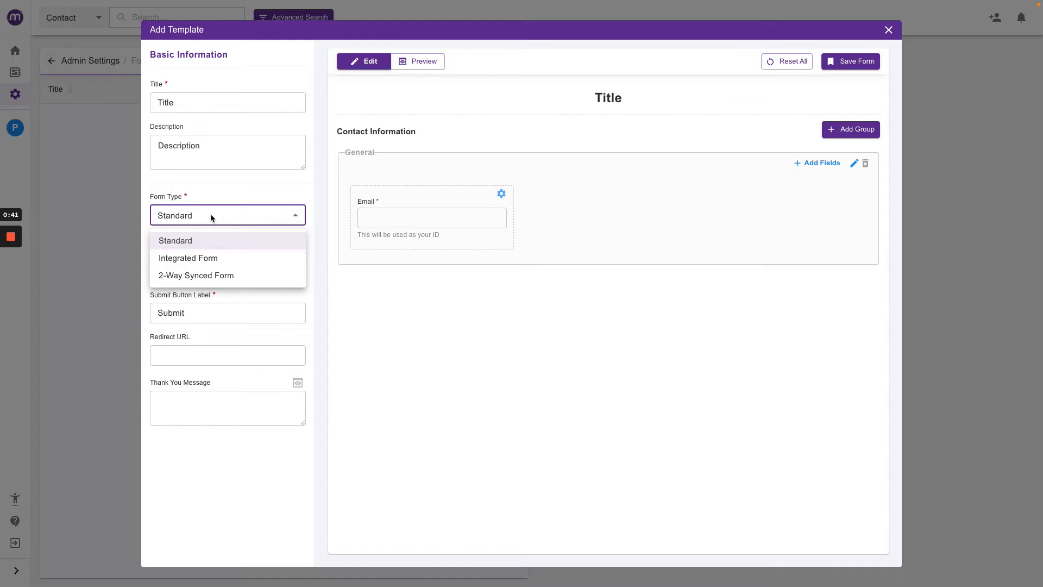
click(186, 242)
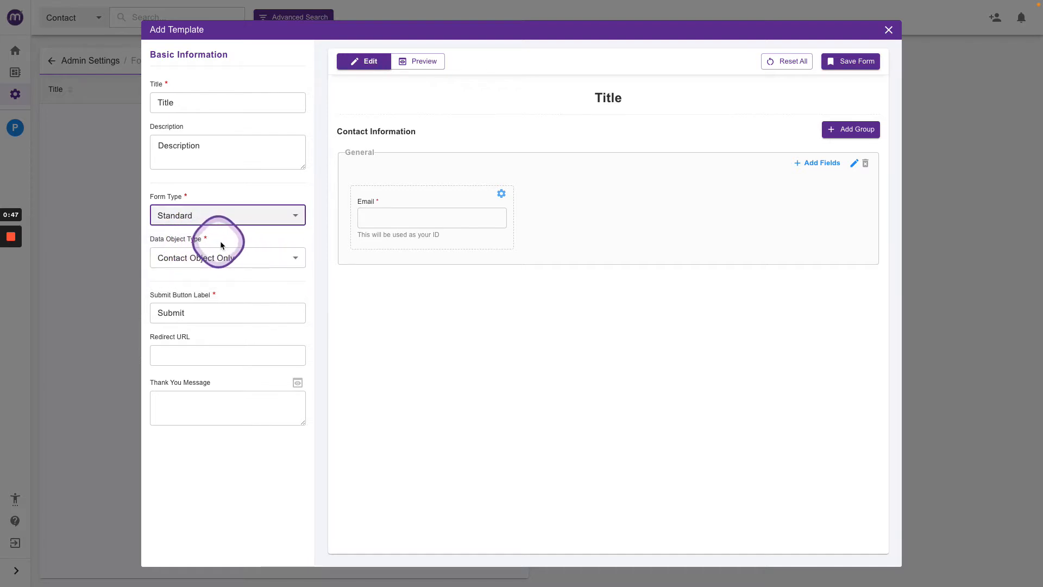
click(216, 262)
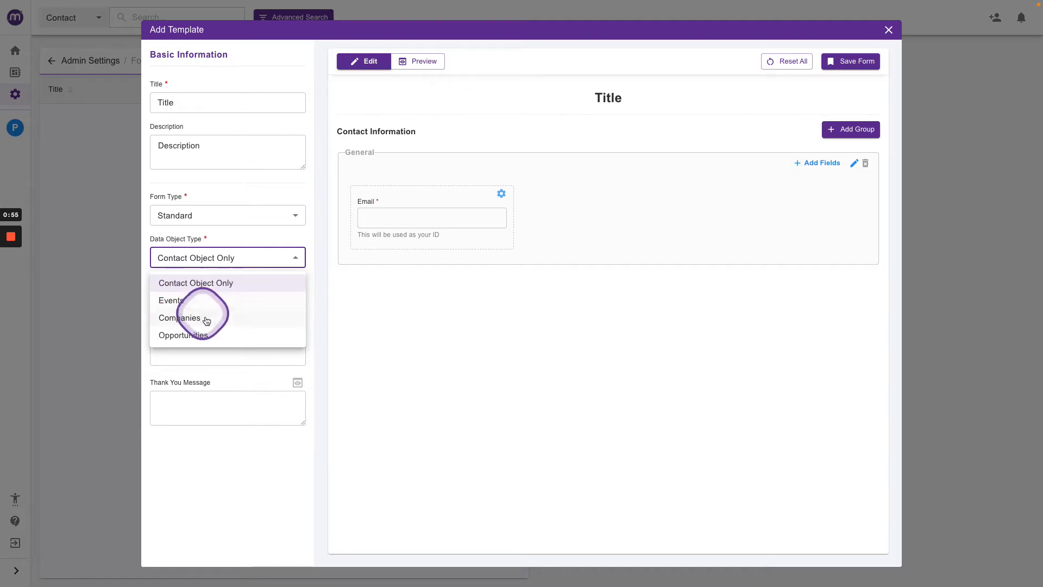
click(180, 337)
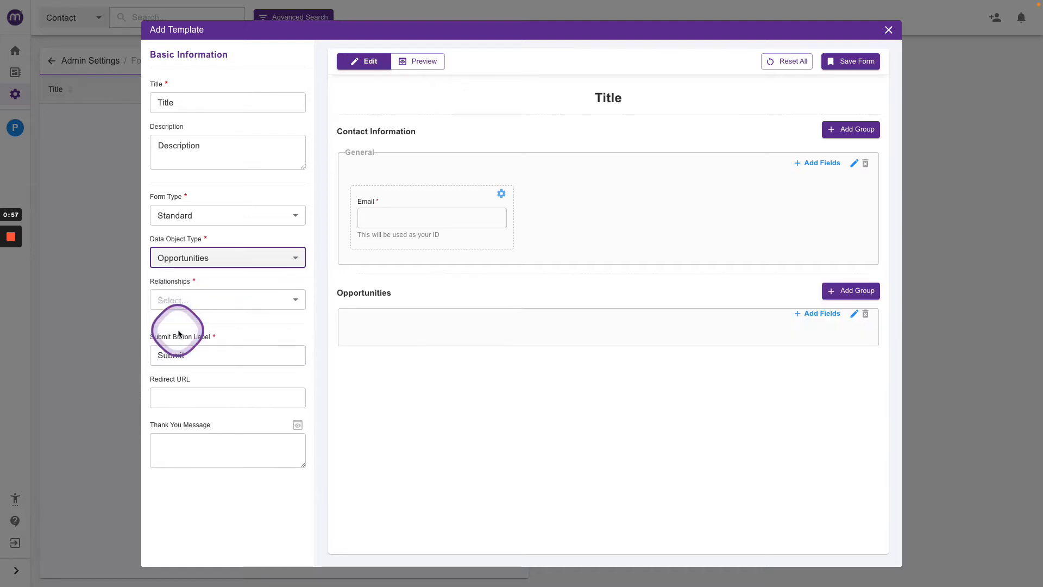
Set the form's relationship to Key Contact.
click(215, 300)
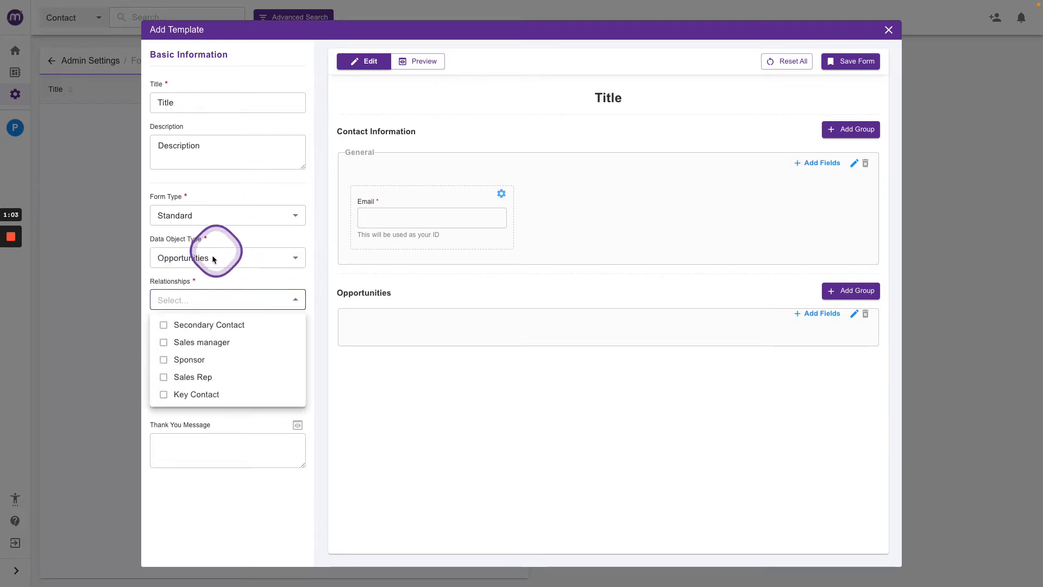
click(174, 398)
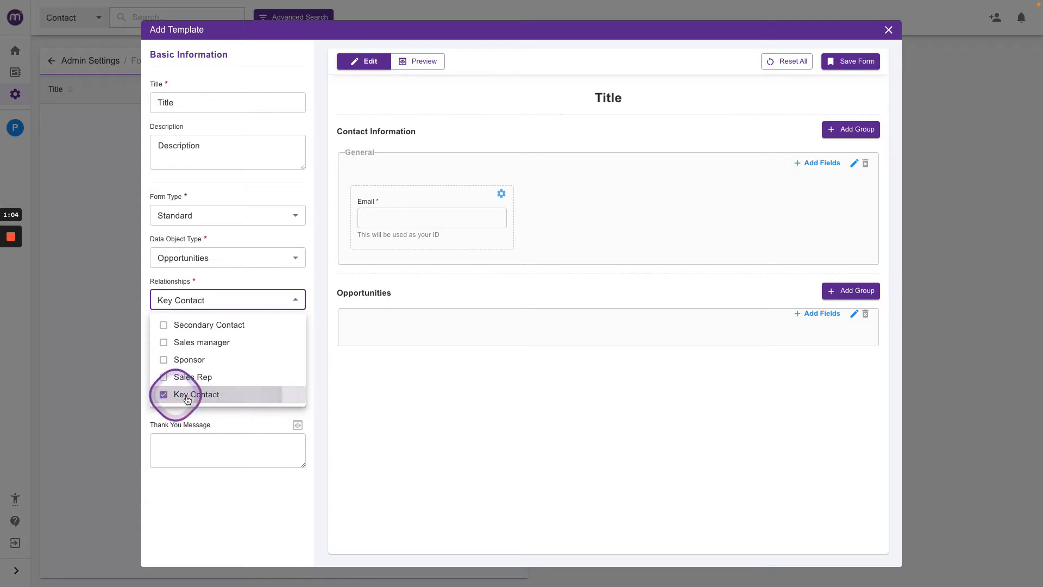
click(227, 276)
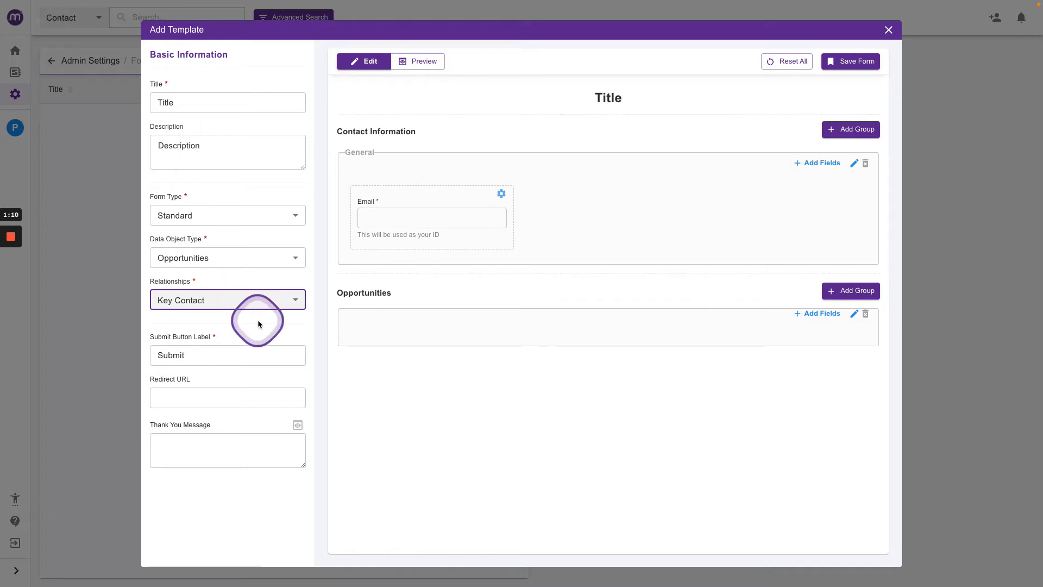
click(202, 351)
drag(202, 352, 157, 355)
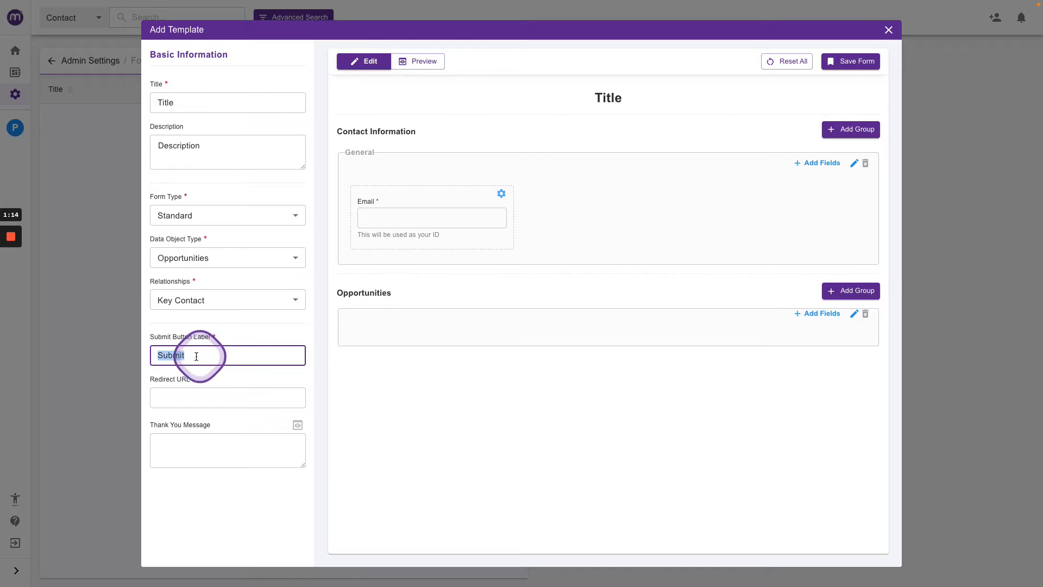
click(185, 396)
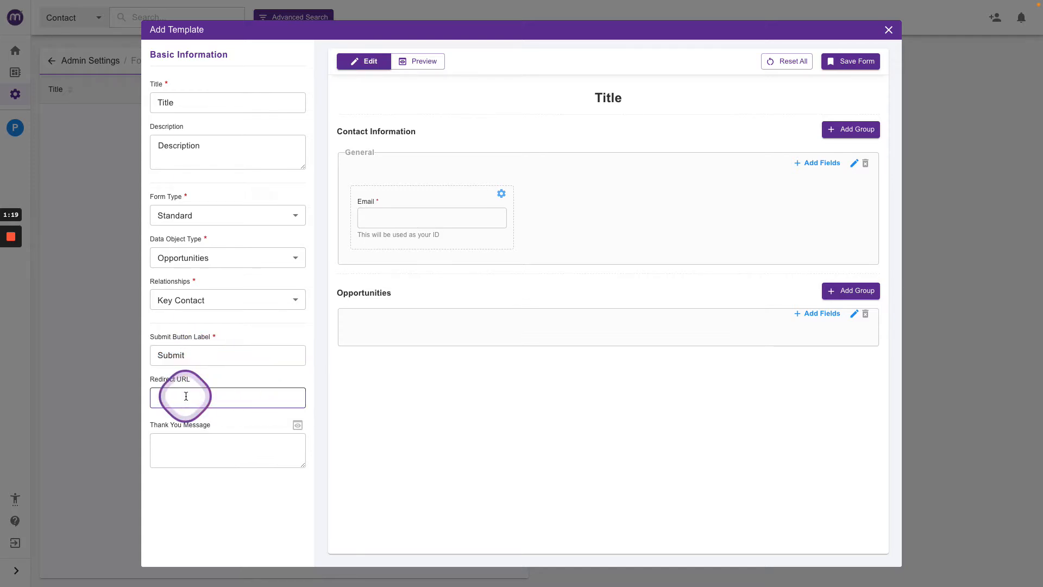
click(184, 437)
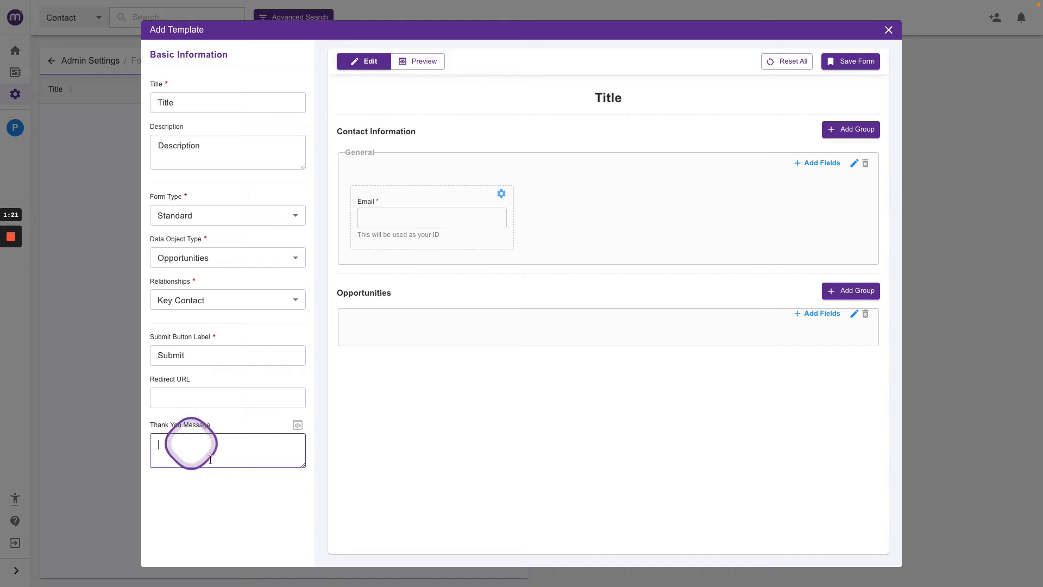
click(475, 226)
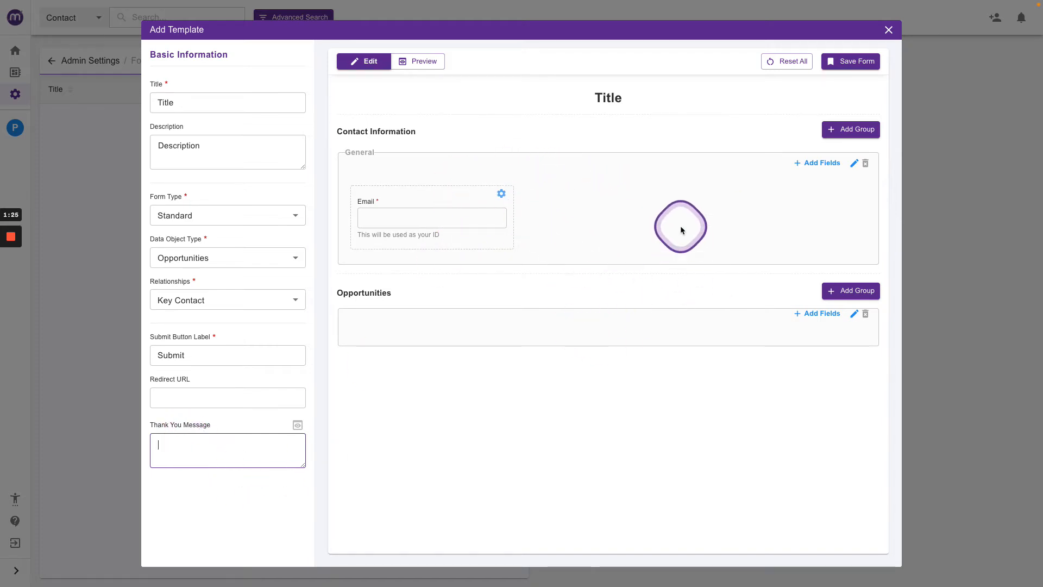
Add First Name, Last Name and Phone No. fields to the General group in the first column.
click(814, 164)
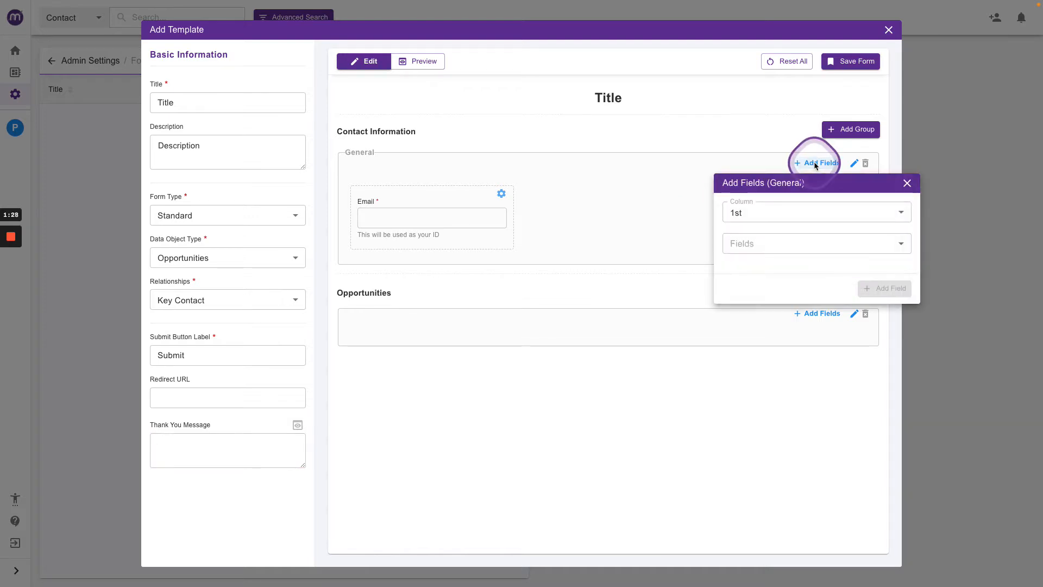
click(750, 243)
click(755, 304)
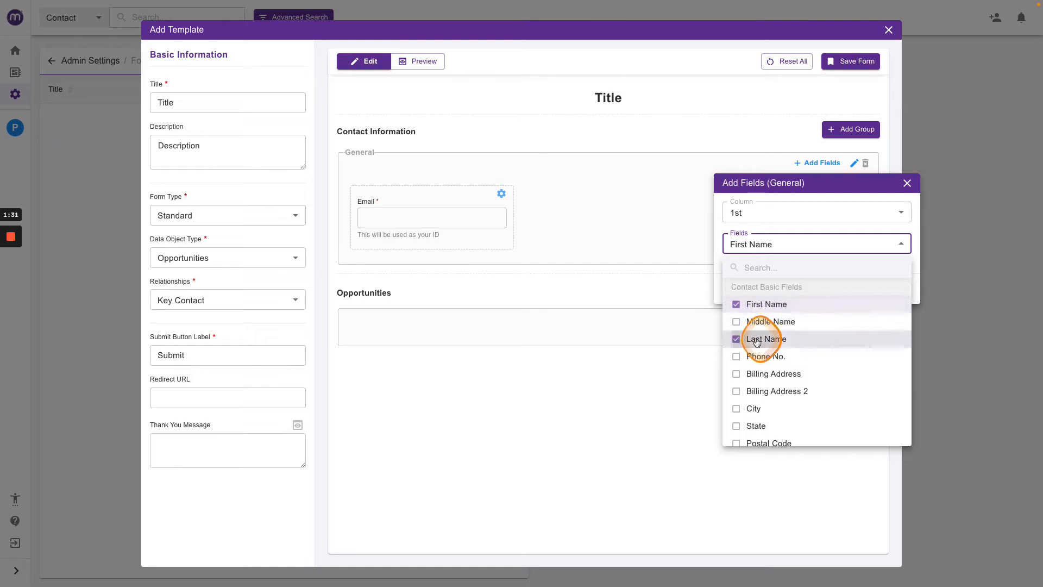
click(756, 340)
click(755, 357)
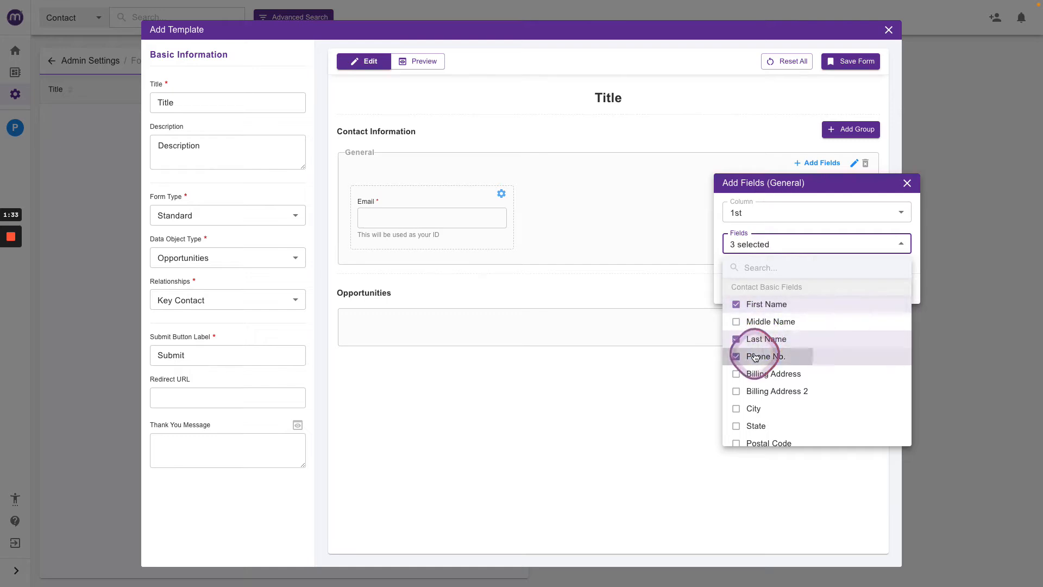
click(720, 230)
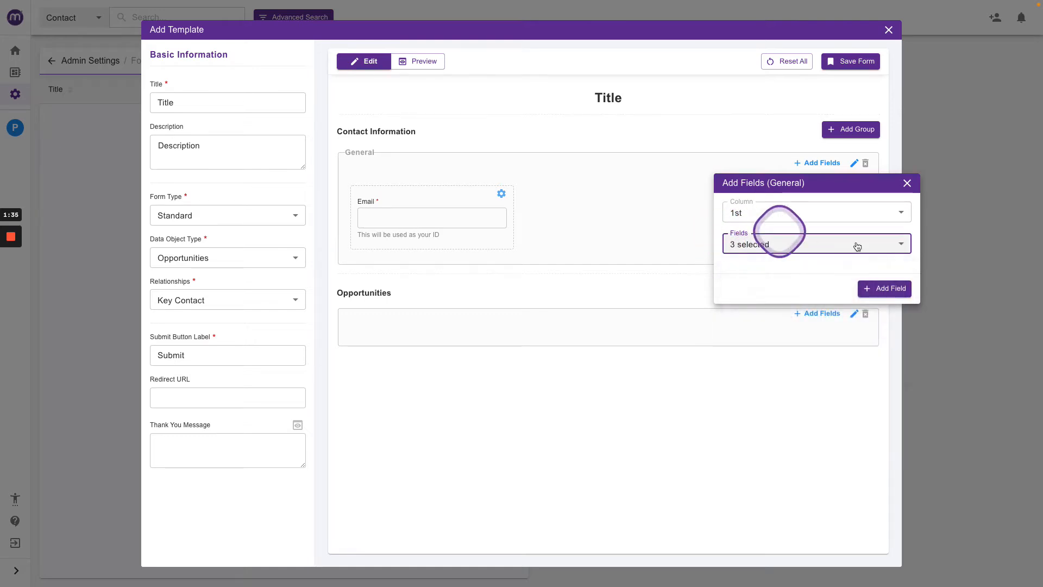
click(884, 284)
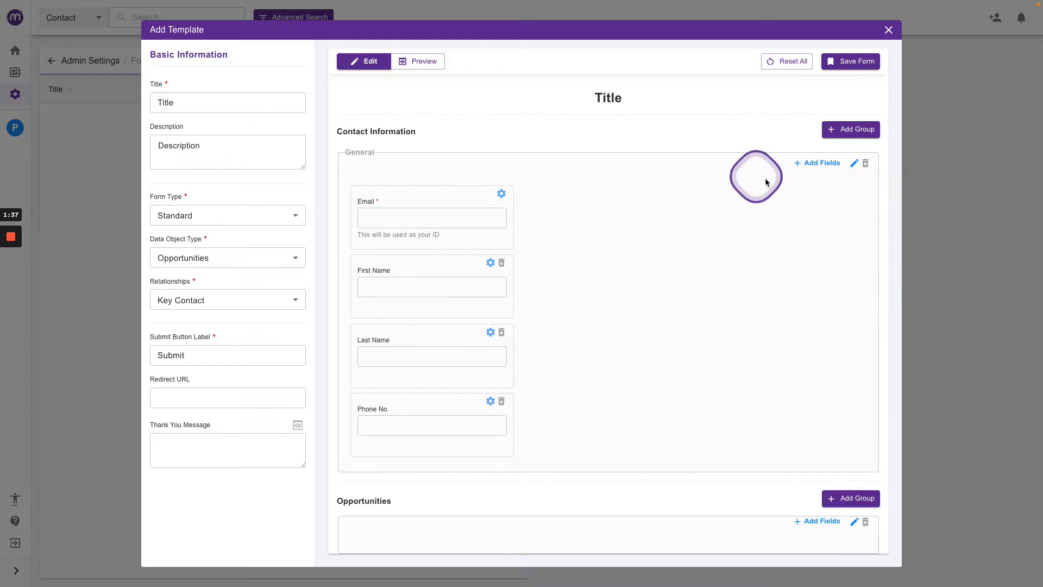
Set the General group's number of columns to 4.
click(853, 163)
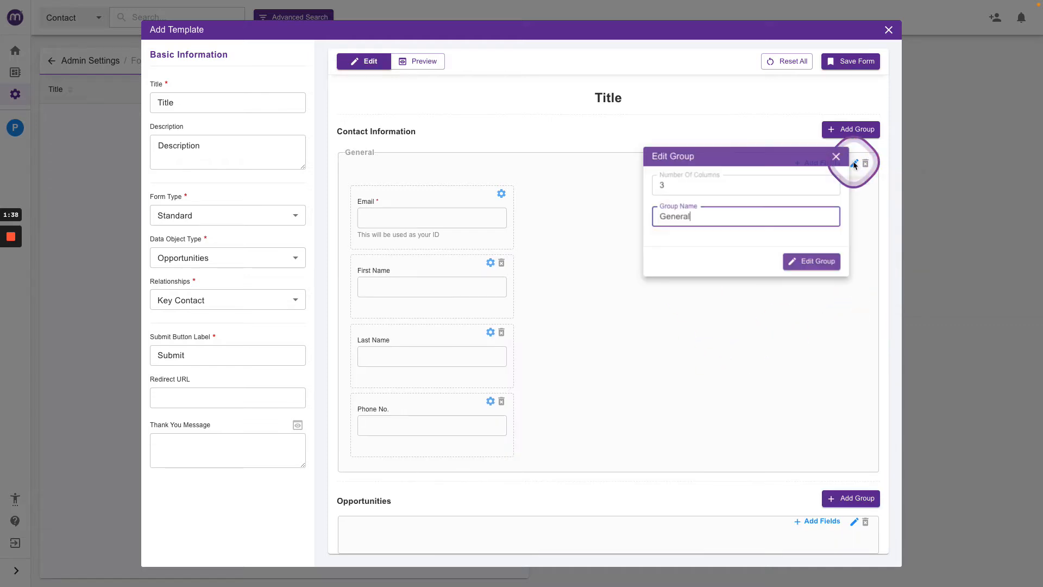
click(828, 187)
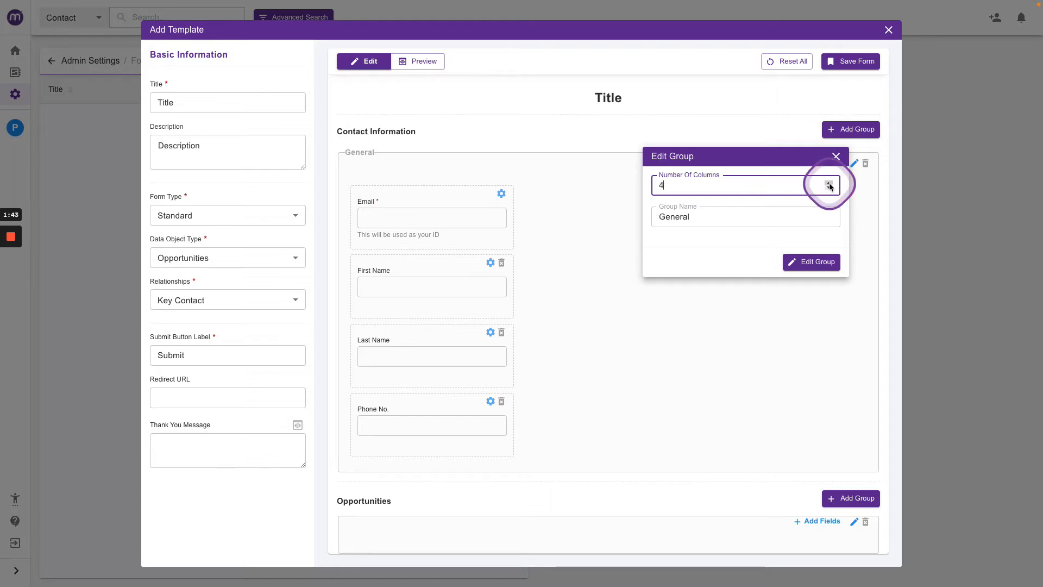
click(811, 262)
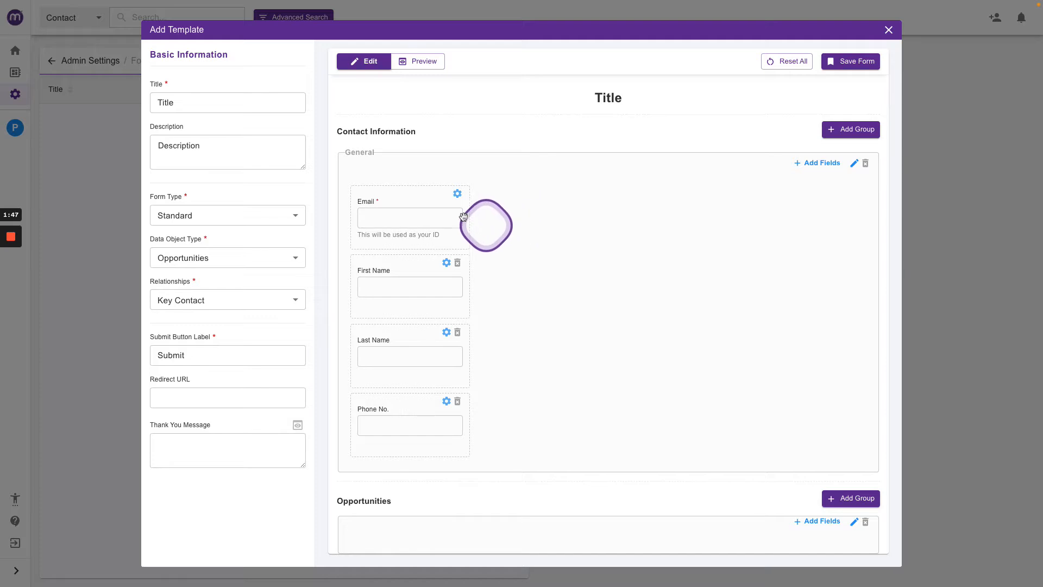
Arrange the General fields in one row: First Name, Last Name, Email, Phone No.
drag(414, 263, 405, 184)
drag(405, 340, 517, 269)
drag(402, 263, 782, 205)
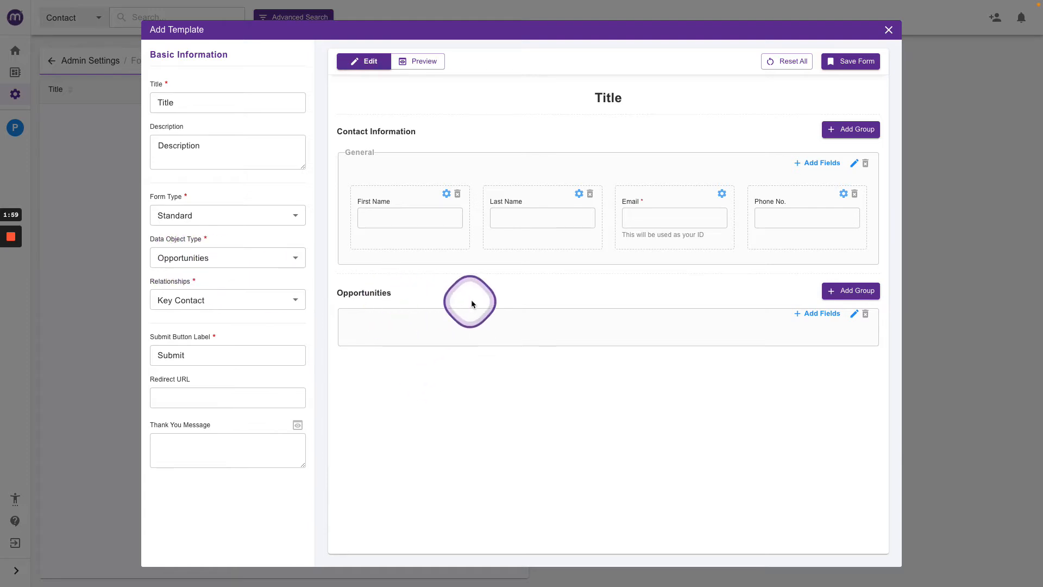
Add Opportunity Description and Related Company fields to the Opportunities group in the first column.
click(815, 313)
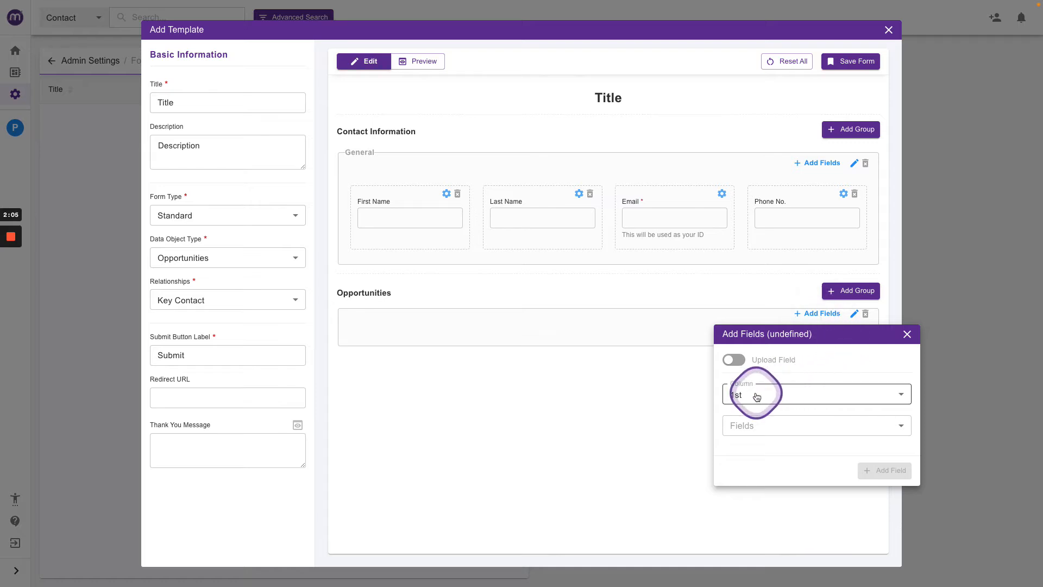
click(756, 426)
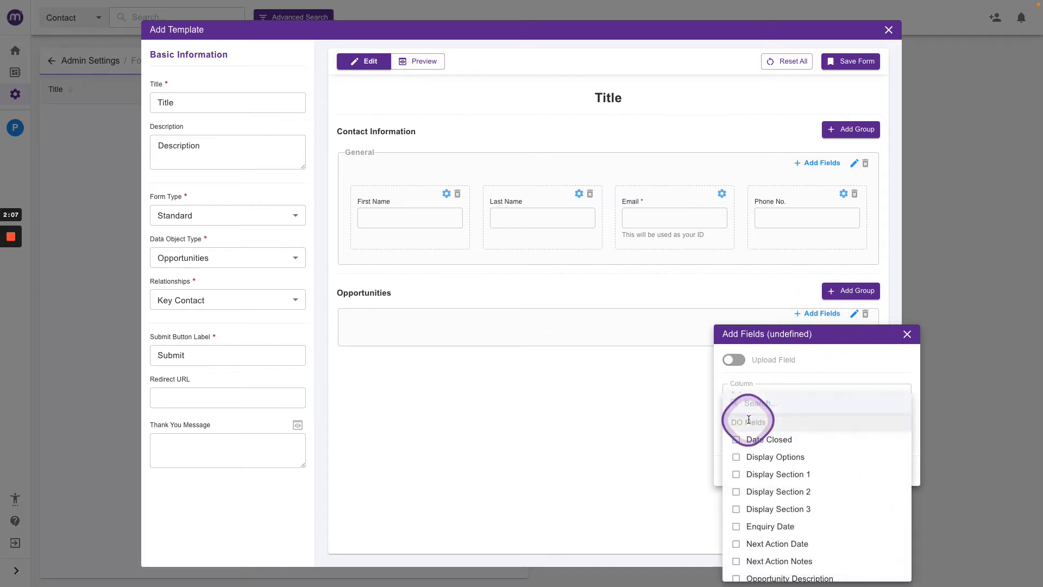
scroll(744, 497, down, 3)
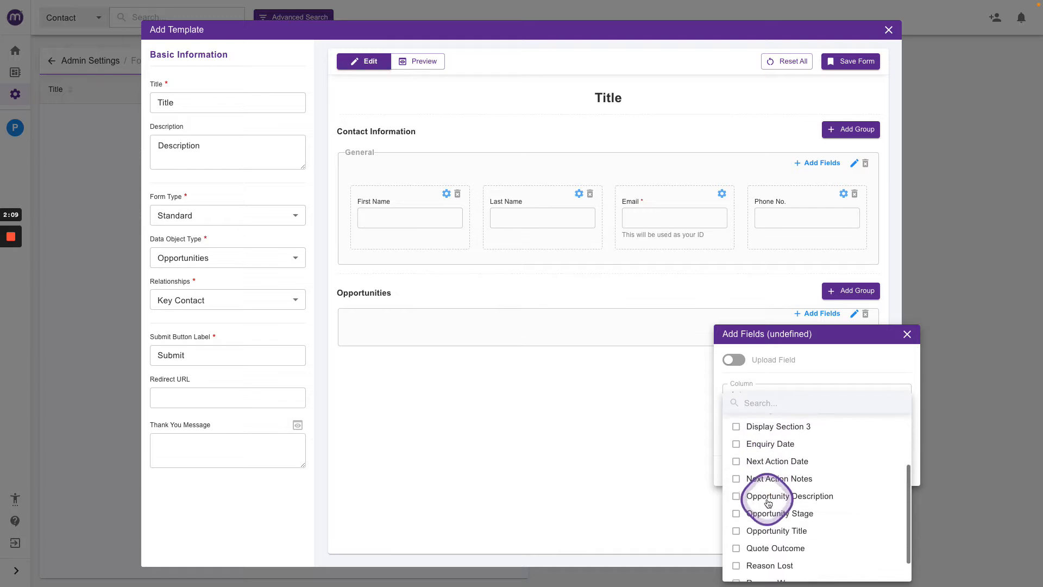
click(763, 485)
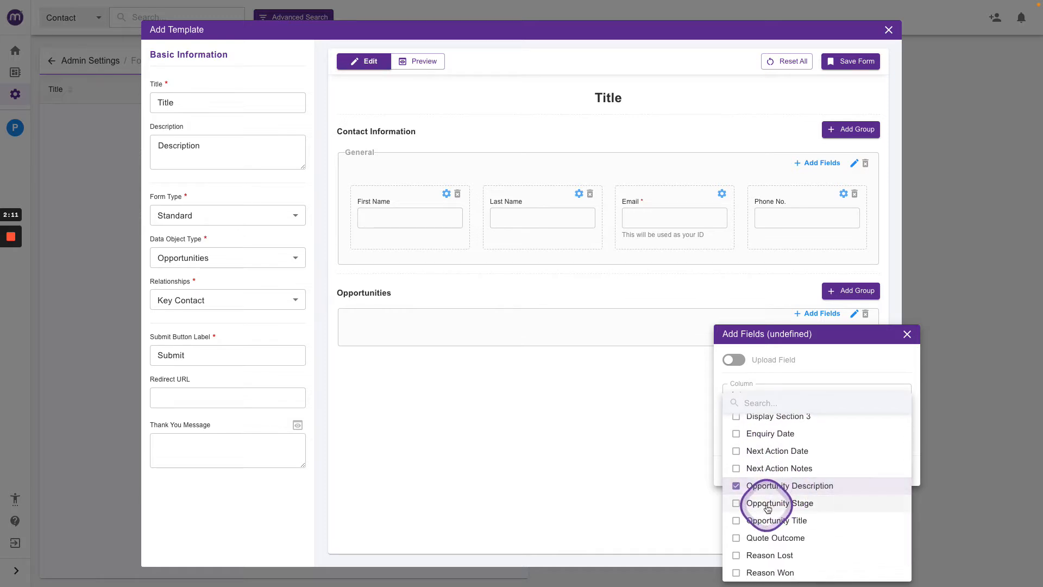
scroll(768, 508, down, 1)
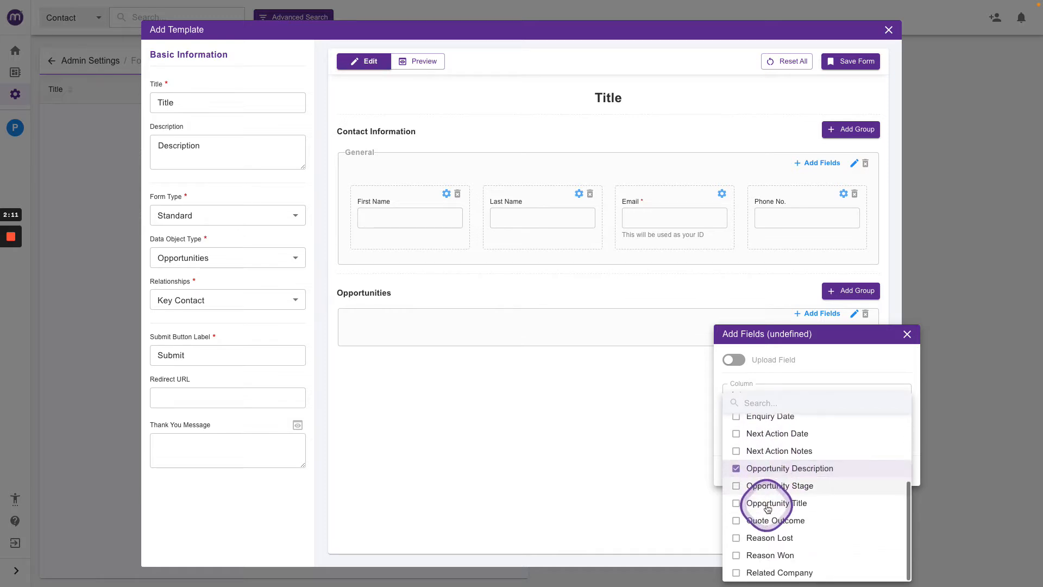
click(762, 574)
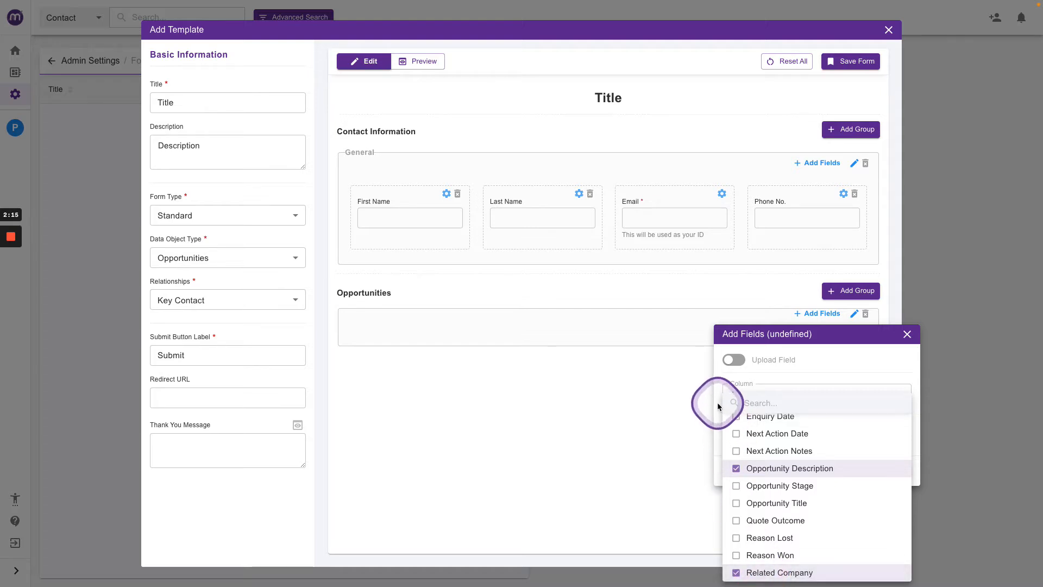
click(717, 406)
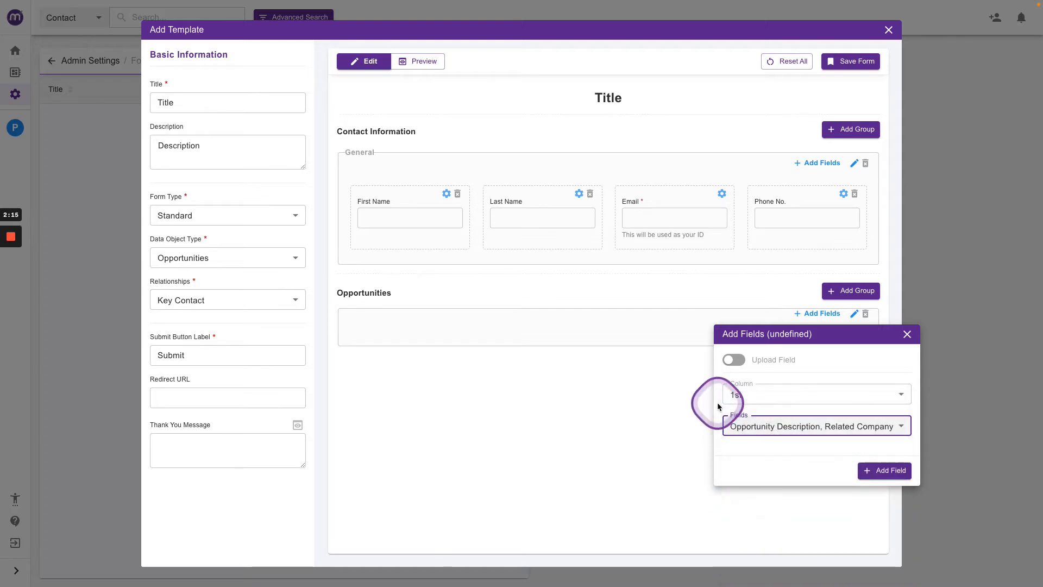
click(879, 470)
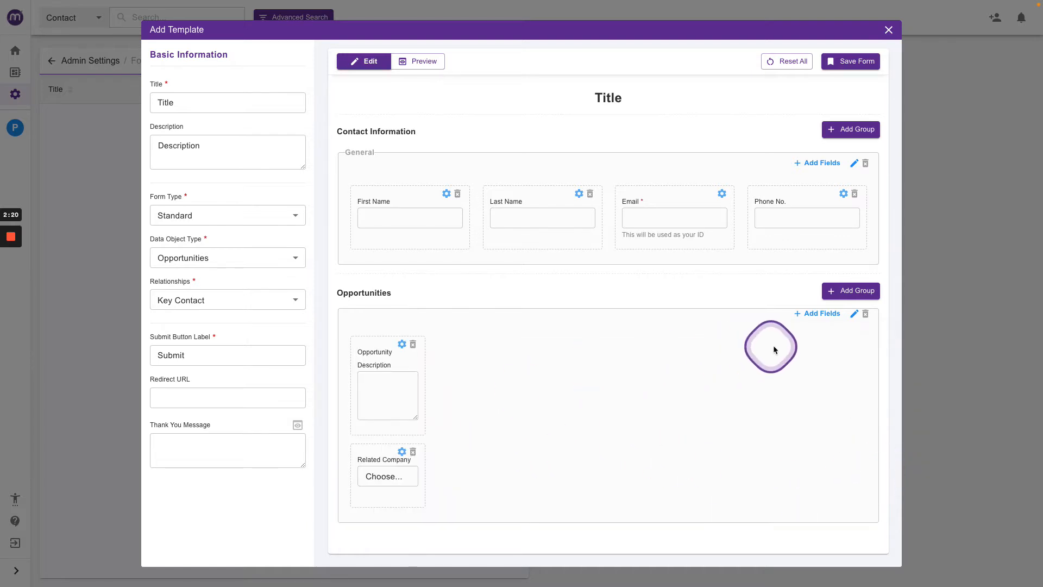
Place Related Company beside Opportunity Description and edit the Opportunities group to 1 column named Details.
drag(396, 454, 479, 380)
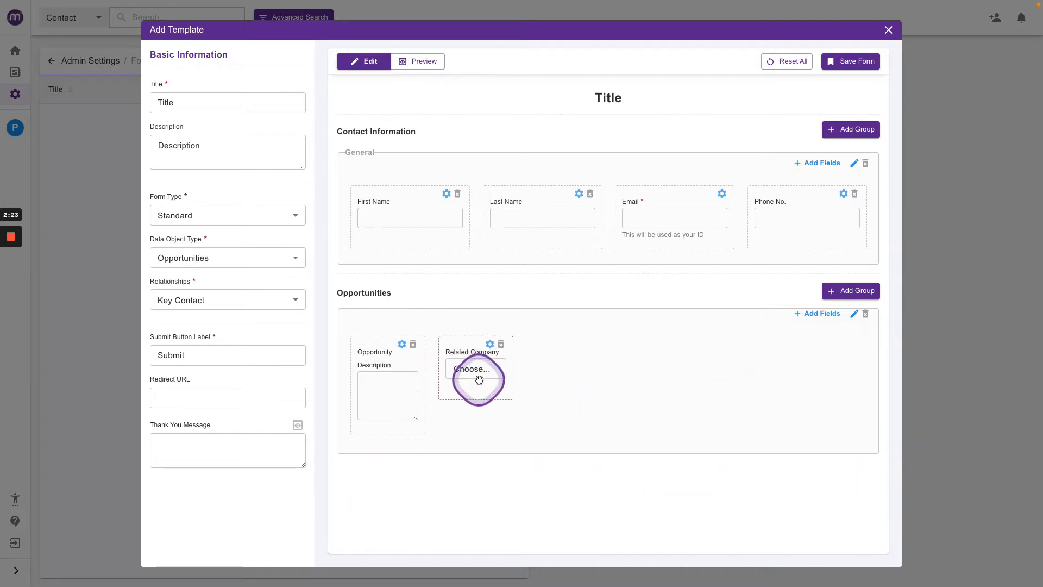
click(854, 314)
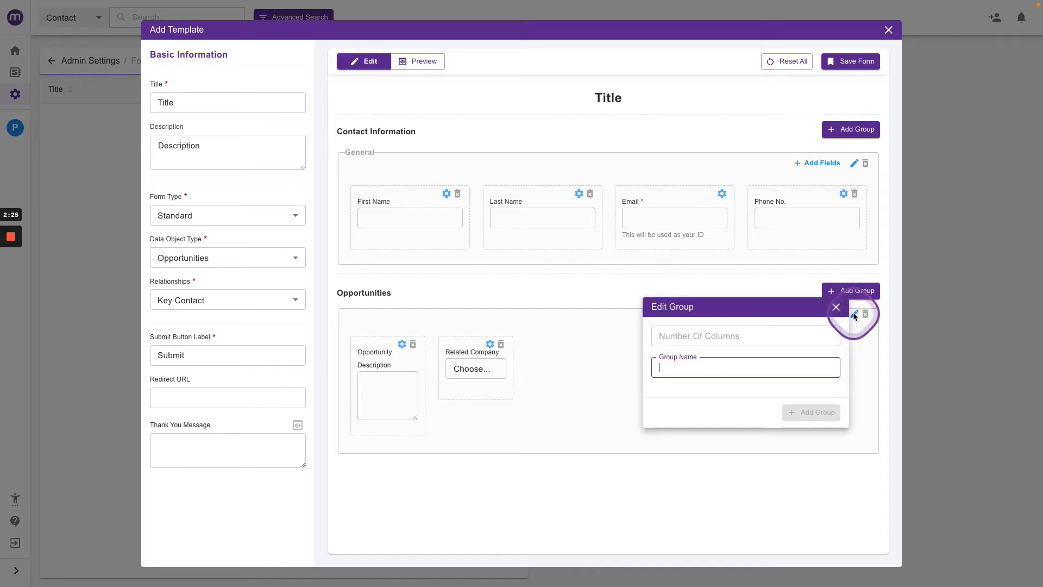
click(828, 337)
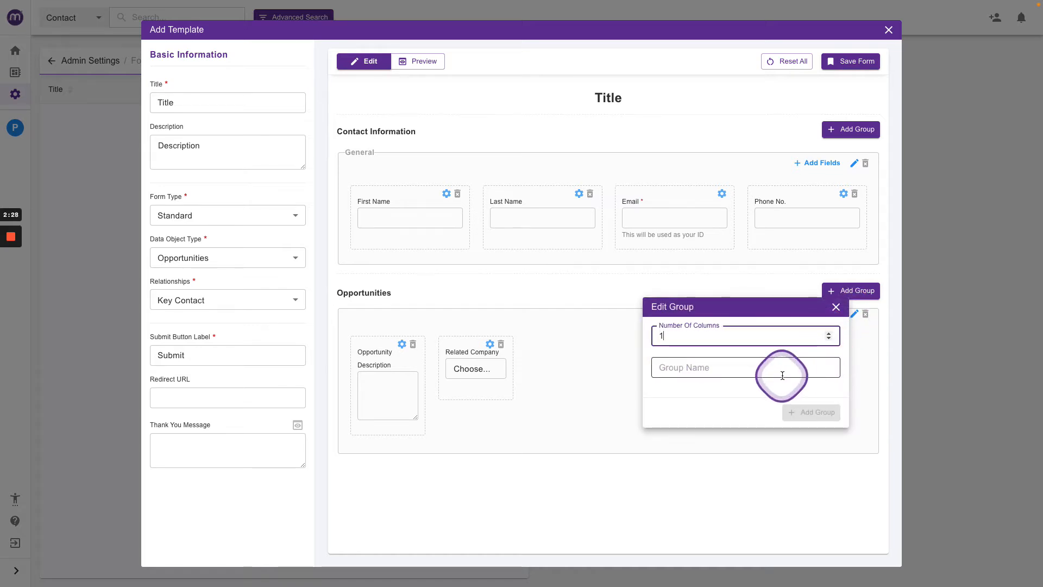
click(677, 371)
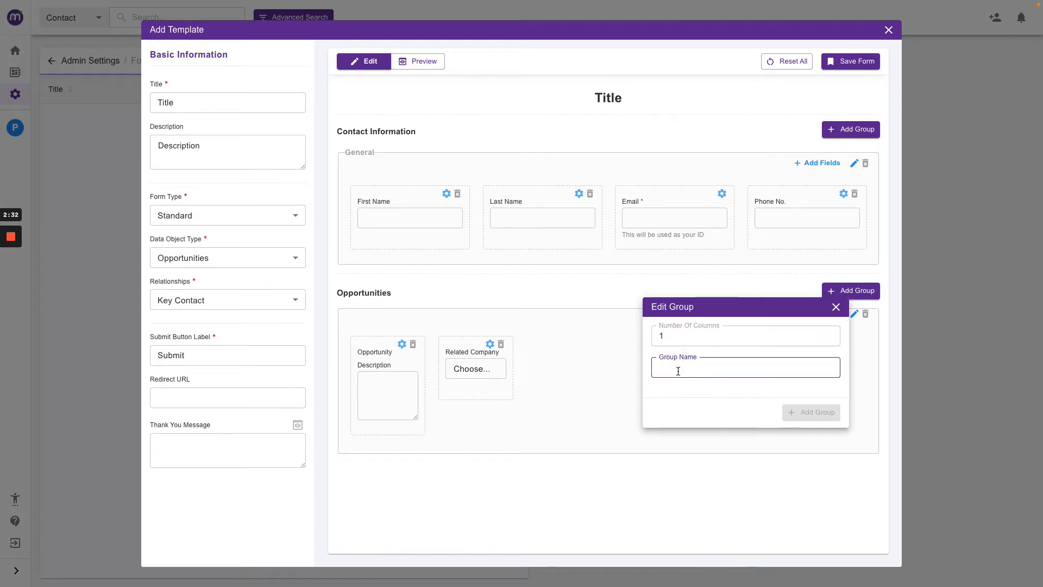
text(Details)
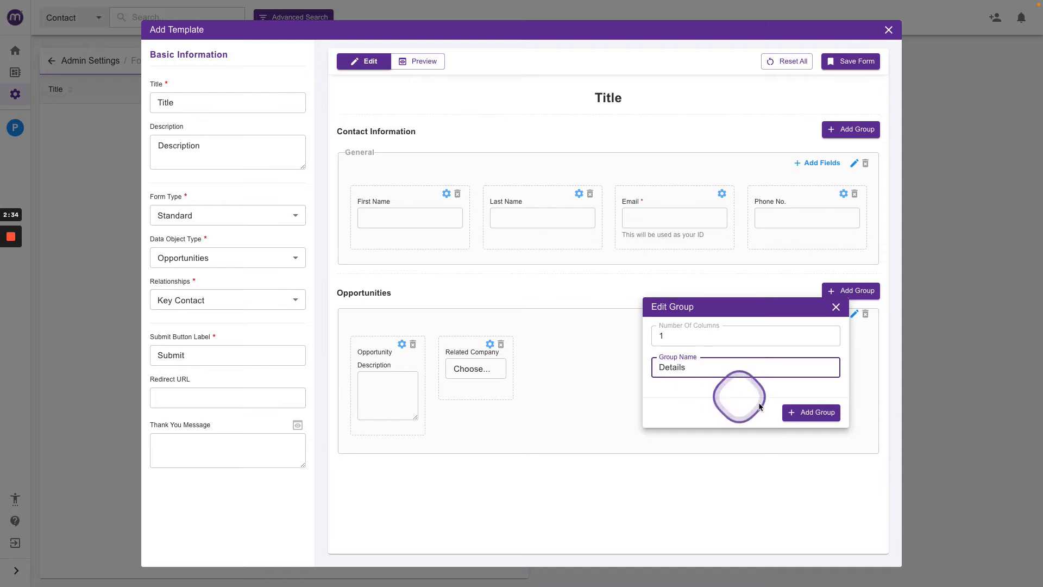
click(792, 412)
Delete the leftover unnamed group in the Opportunities section and save the form.
scroll(790, 409, down, 3)
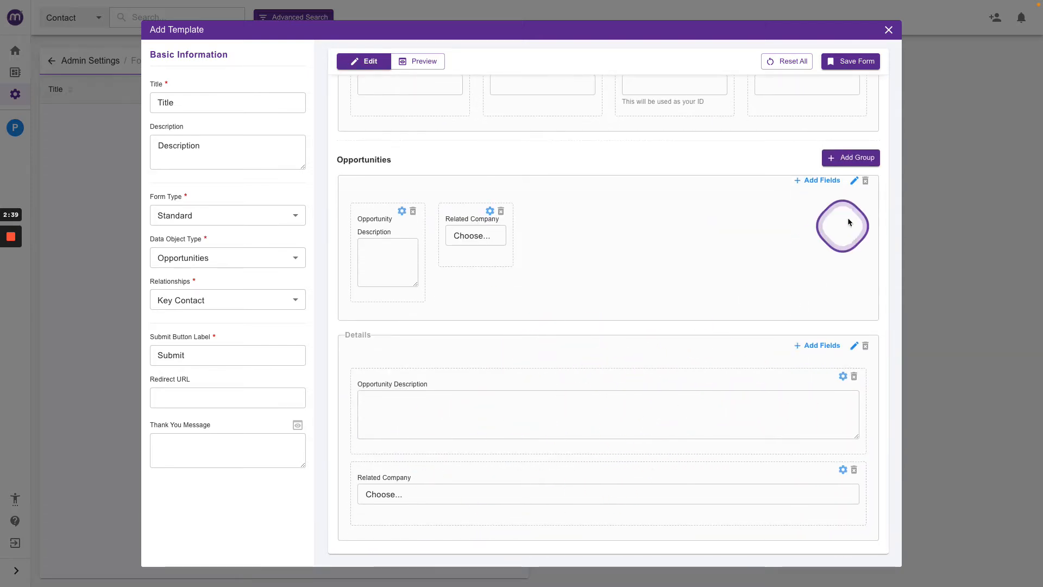
click(865, 181)
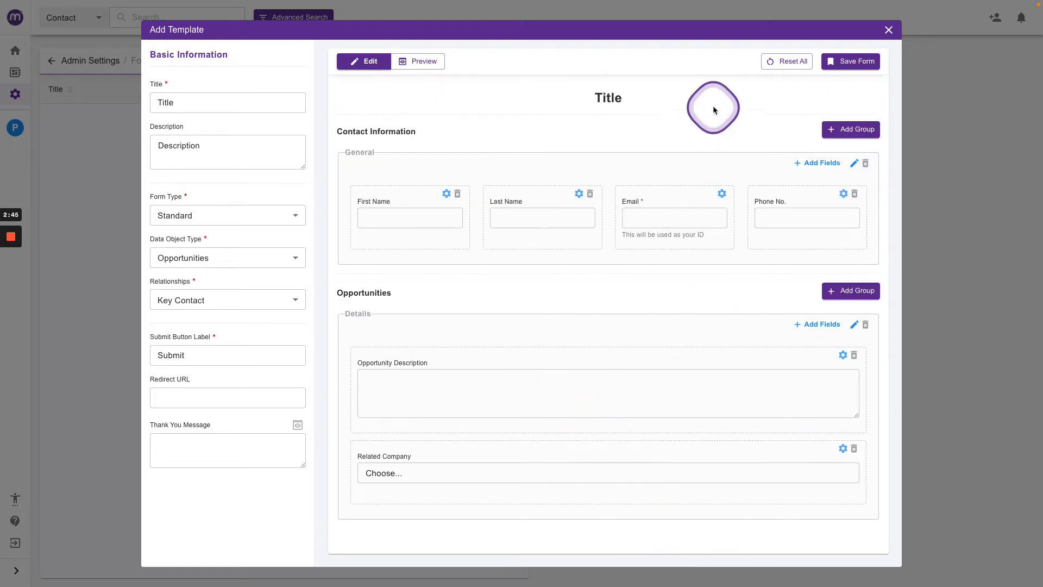
click(842, 62)
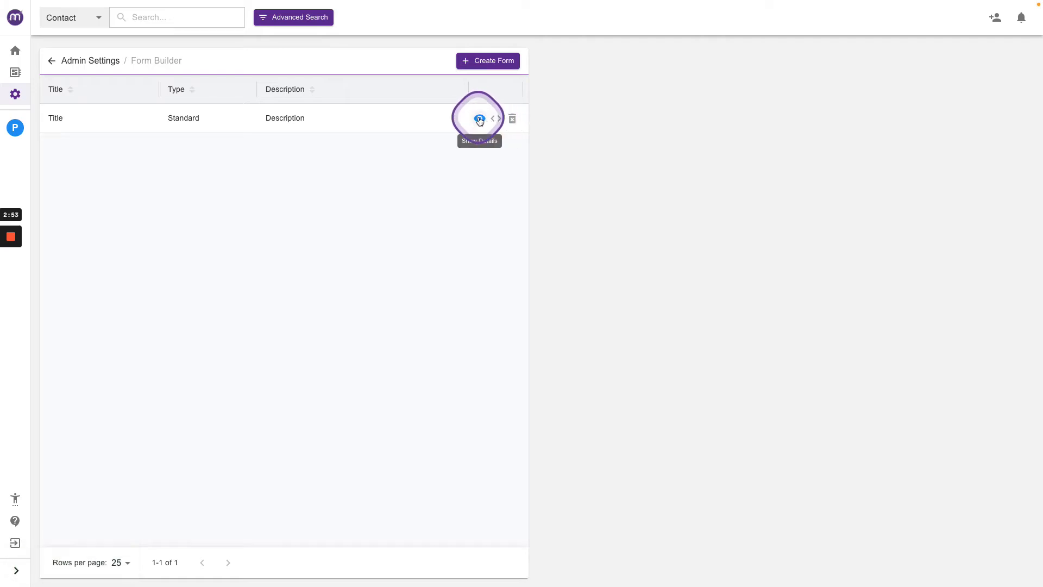
Open the saved form, view its JavaScript, IFrame and HTML embed codes, and preview the layout.
click(479, 119)
click(831, 50)
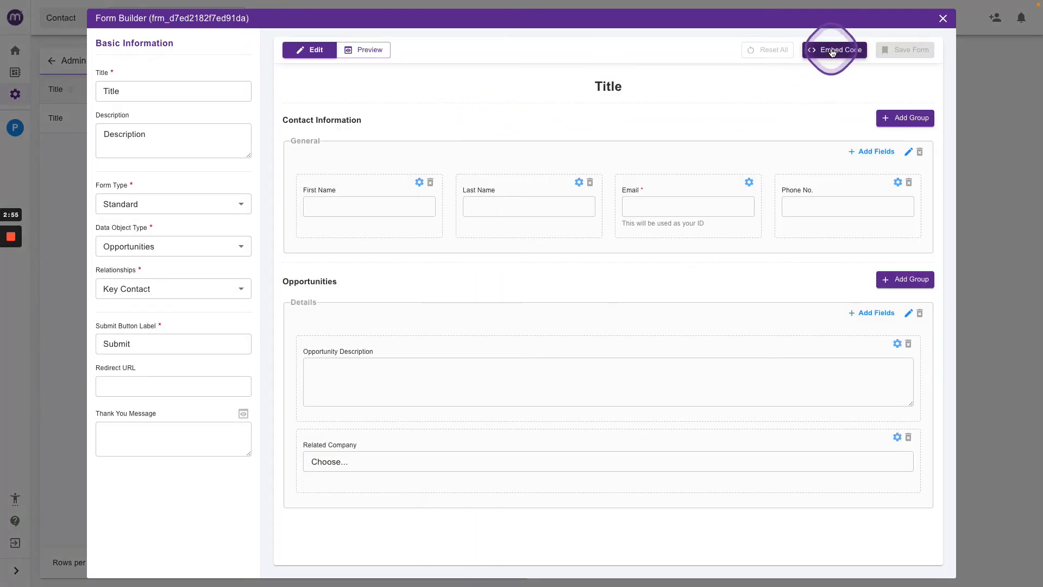
click(630, 100)
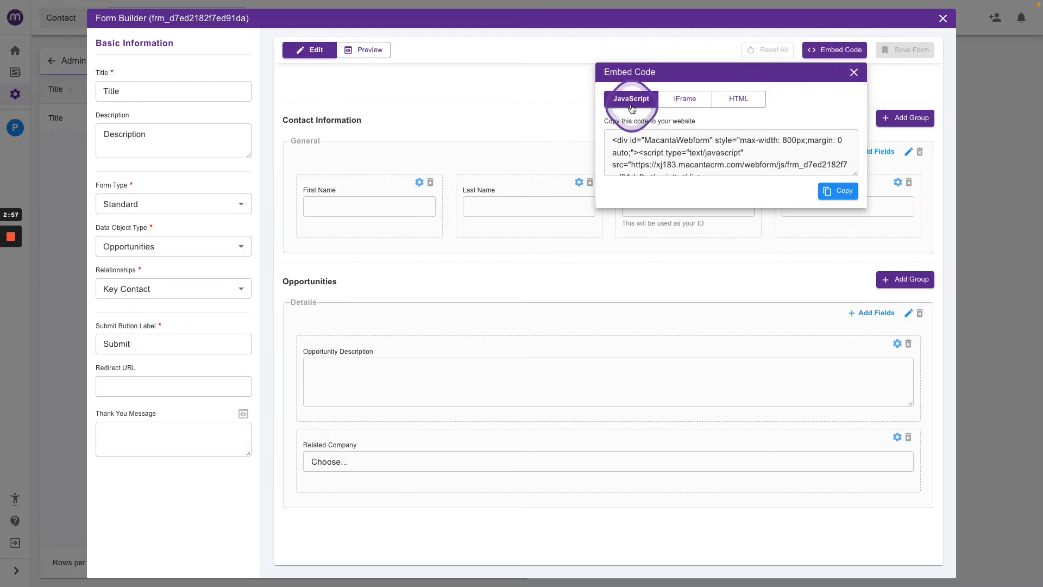
click(684, 100)
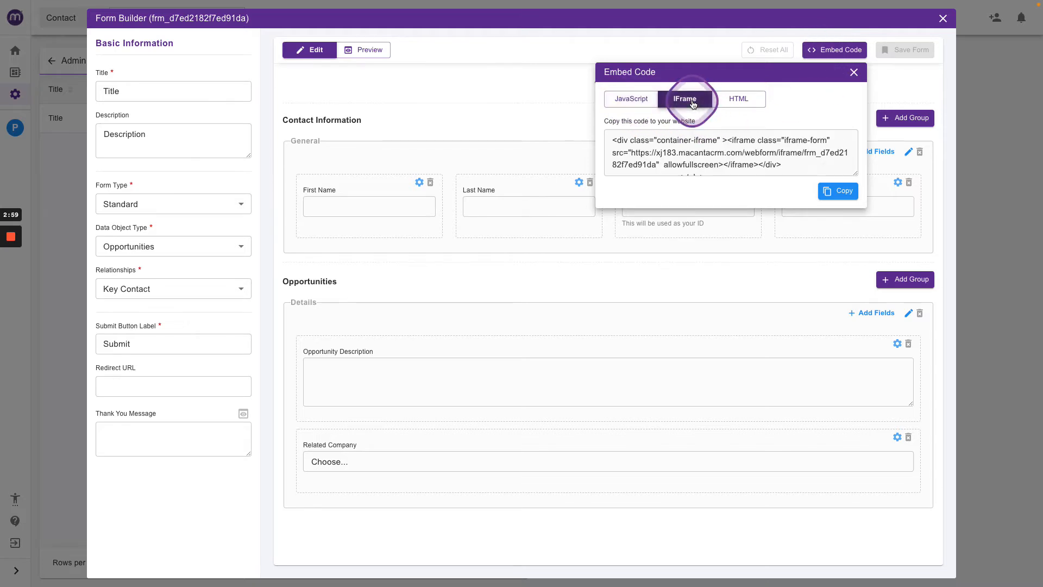
click(738, 99)
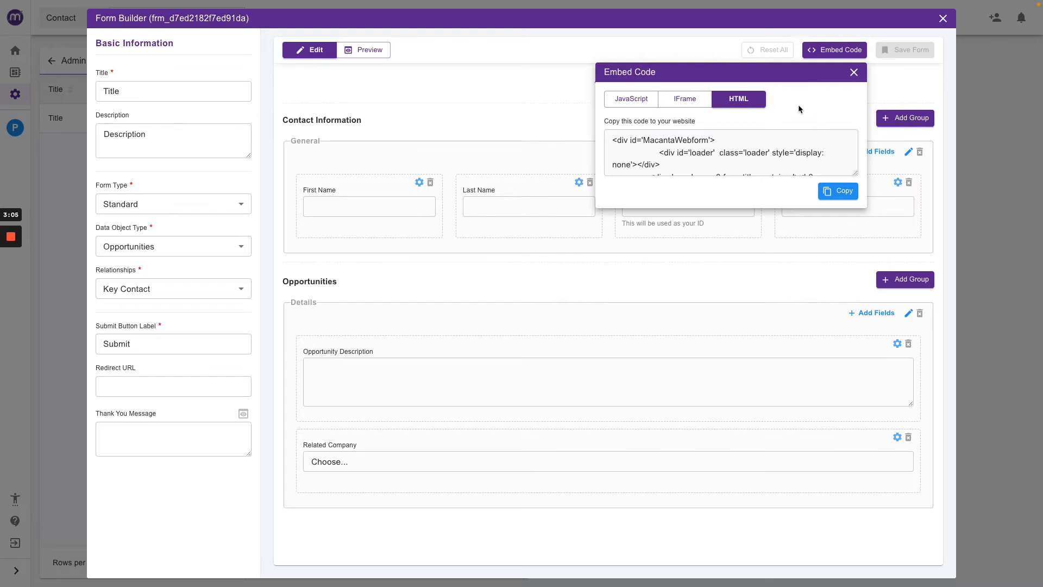
click(684, 100)
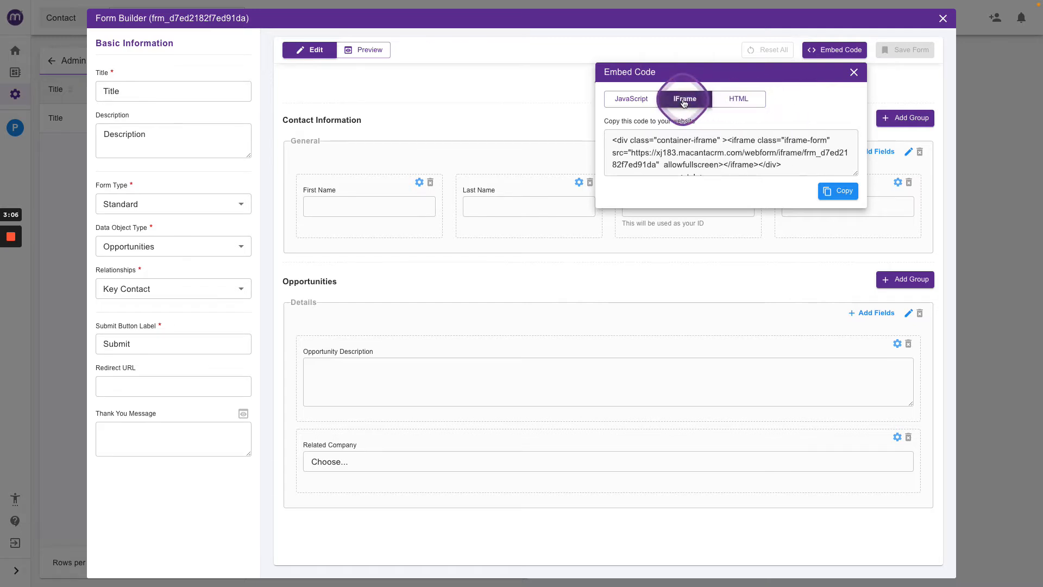
click(853, 72)
click(360, 49)
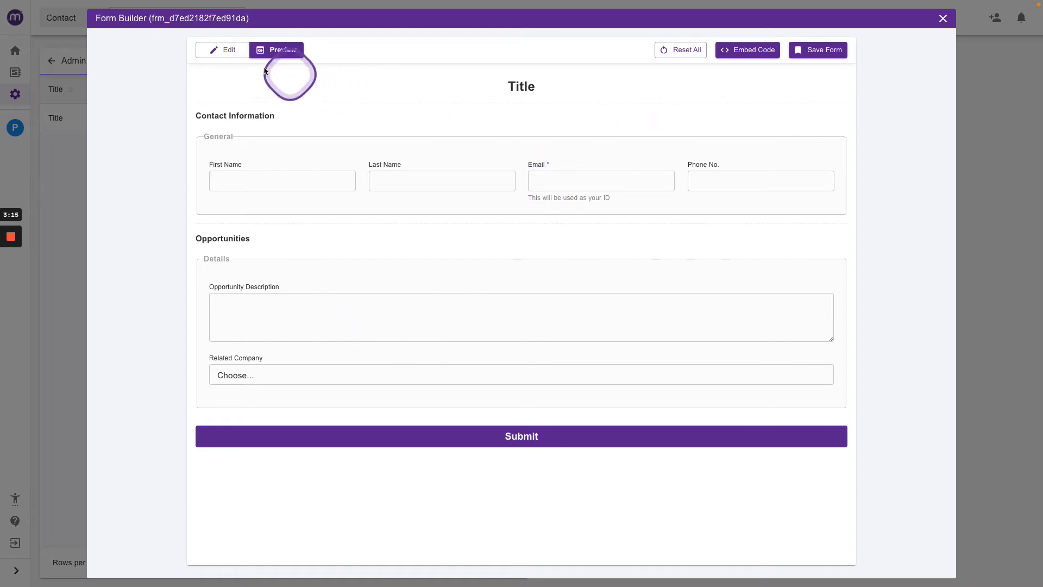
click(225, 49)
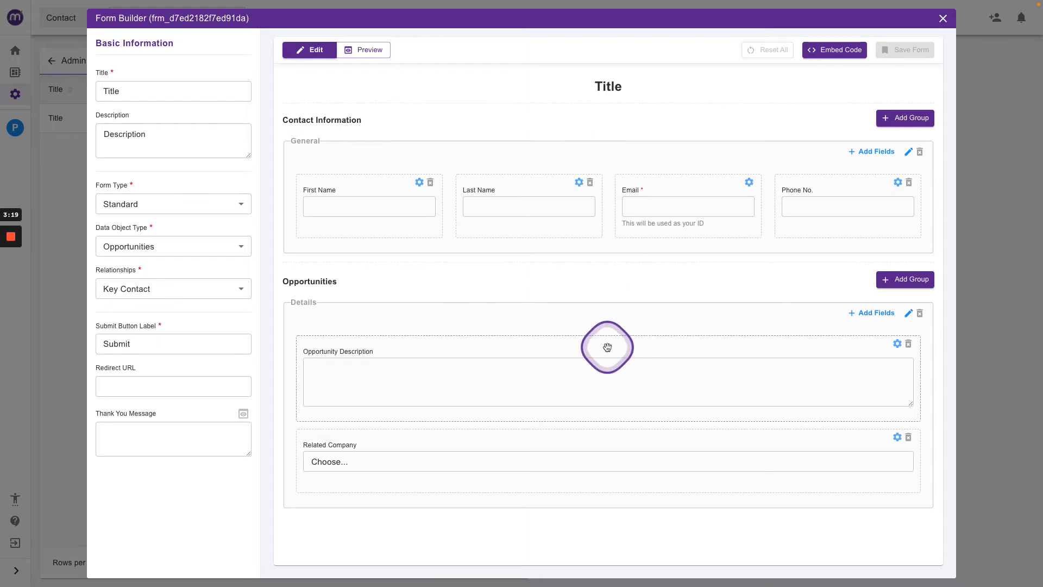
Add an upload field labelled File Upload to the first column of the Details group.
click(873, 315)
click(790, 360)
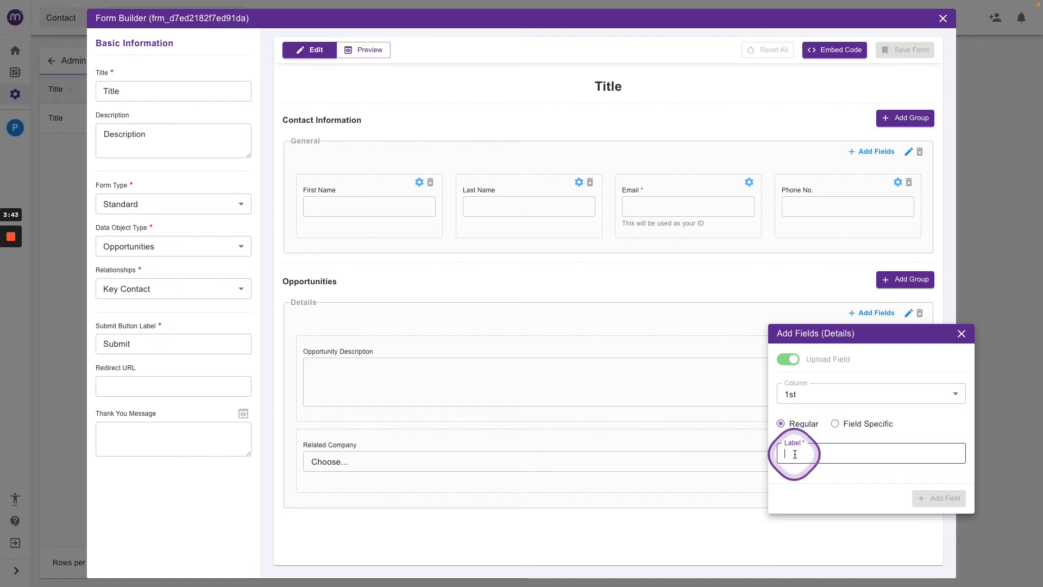
text(File Upload)
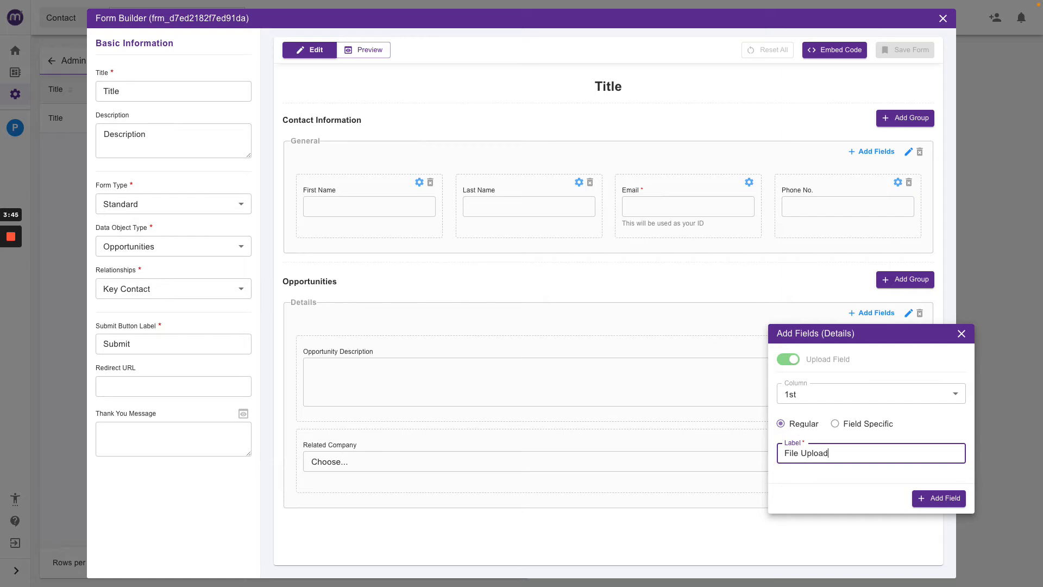
click(931, 497)
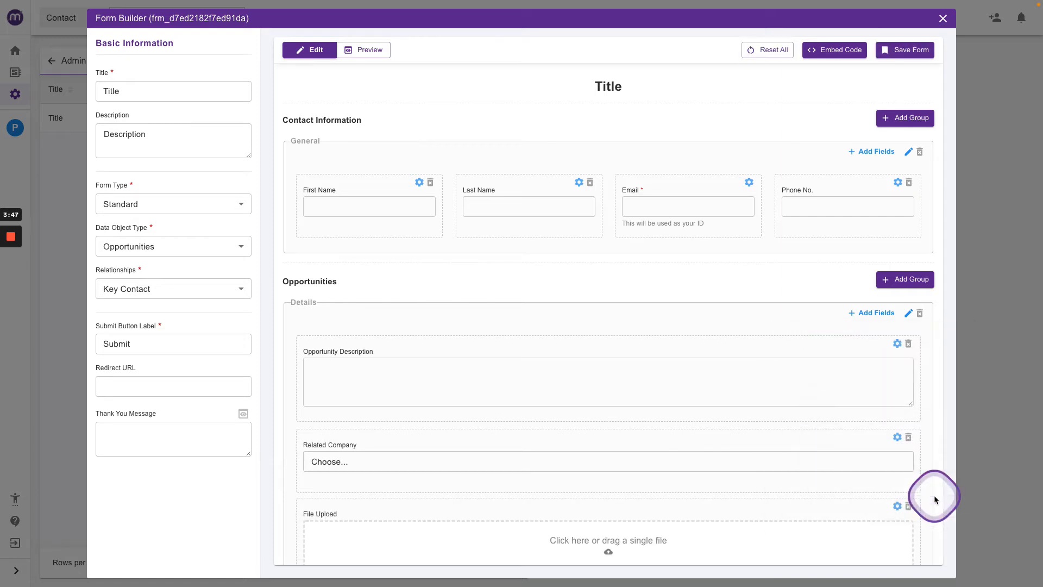
Save the form and preview it with the new File Upload field before returning to editing.
scroll(693, 440, down, 1)
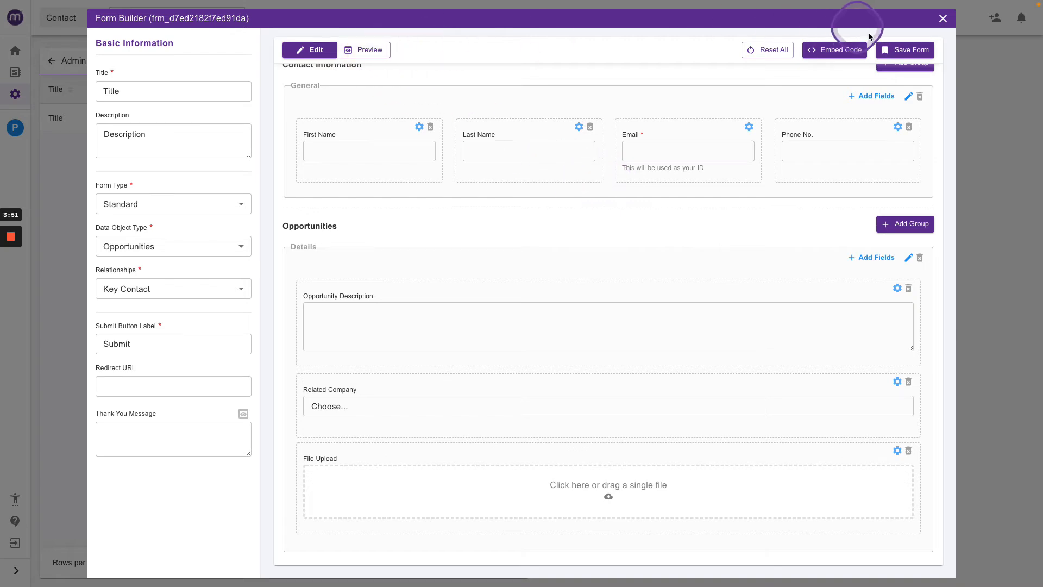
click(886, 50)
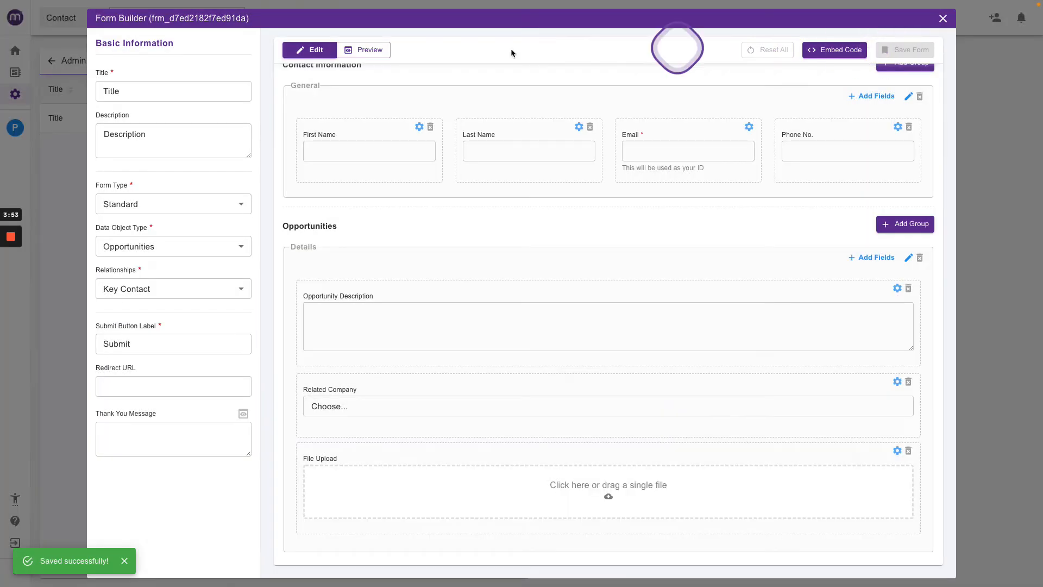
click(379, 51)
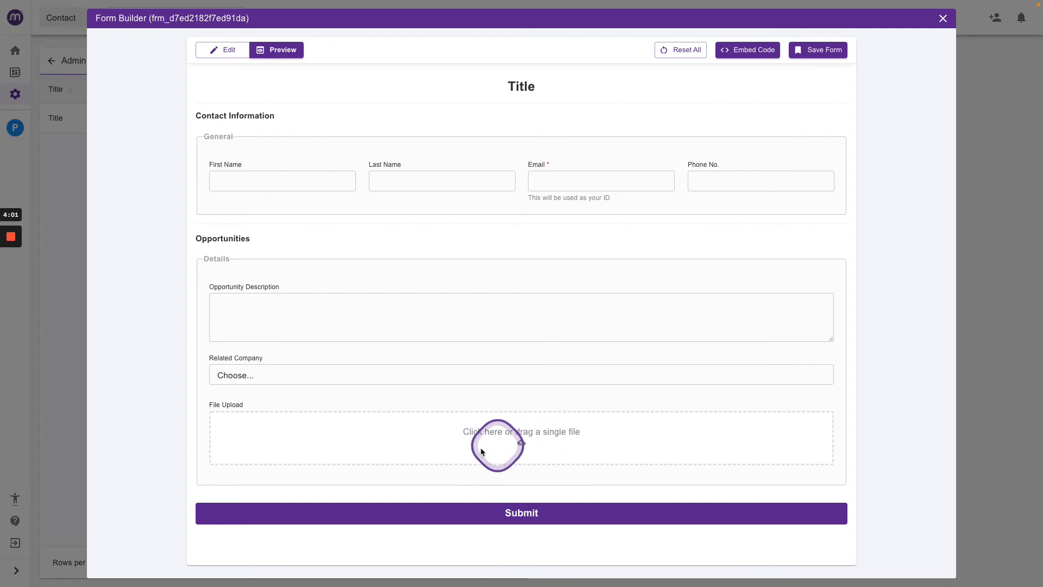
click(221, 51)
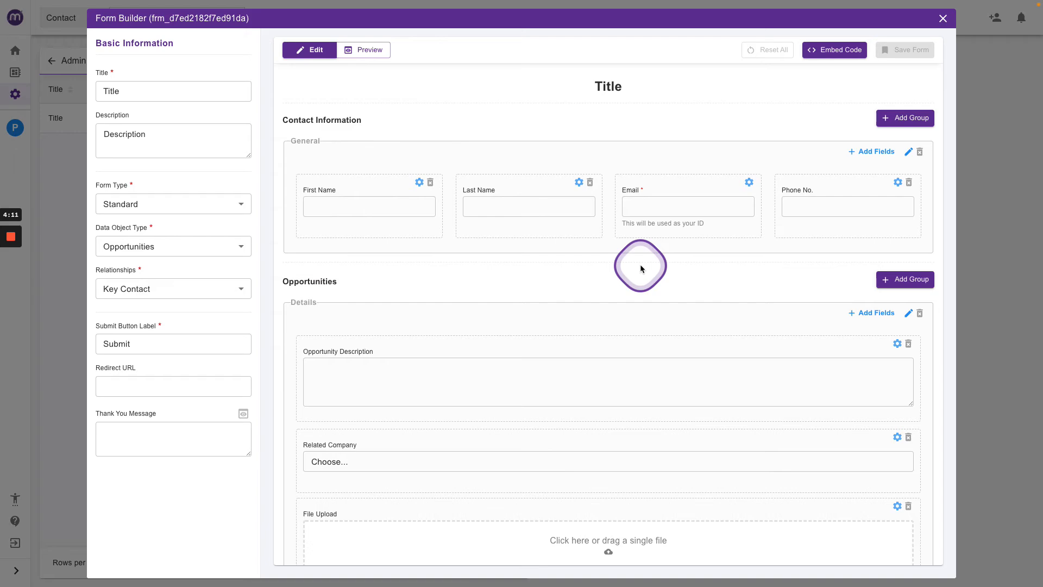
Change the form type to Integrated Form and the data object type to Events.
click(181, 204)
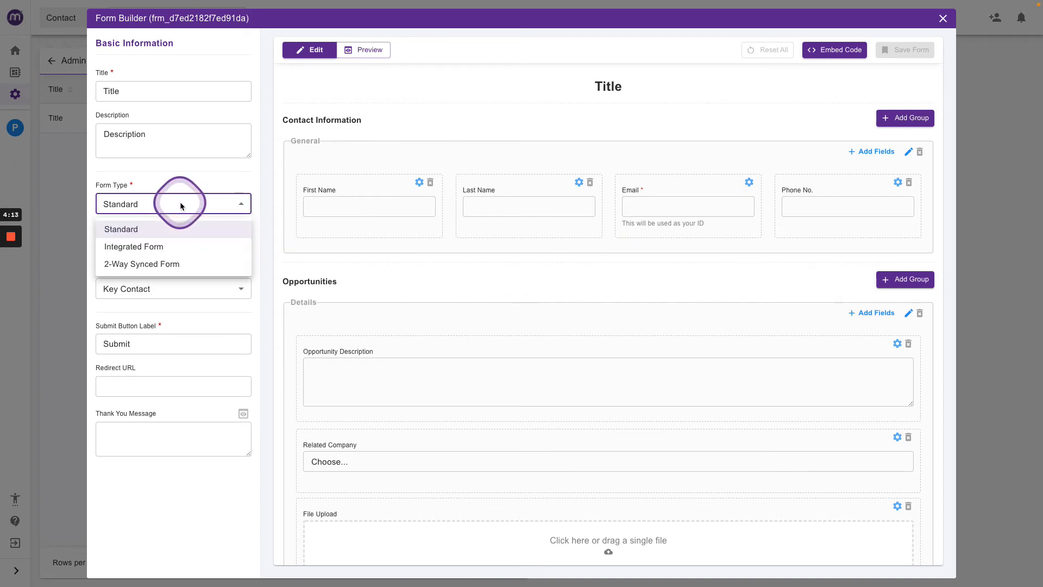
click(131, 250)
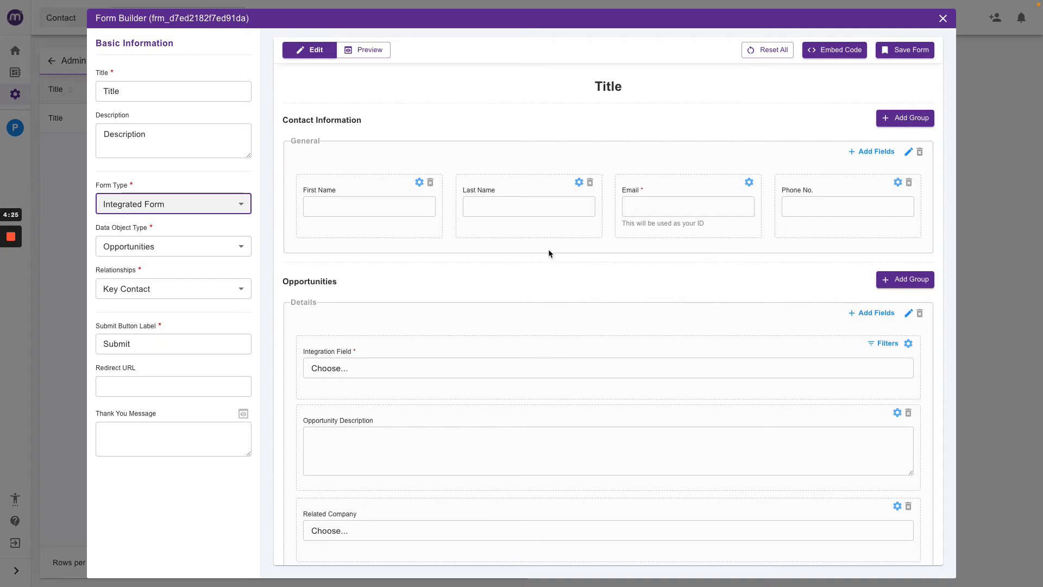
click(212, 245)
click(118, 291)
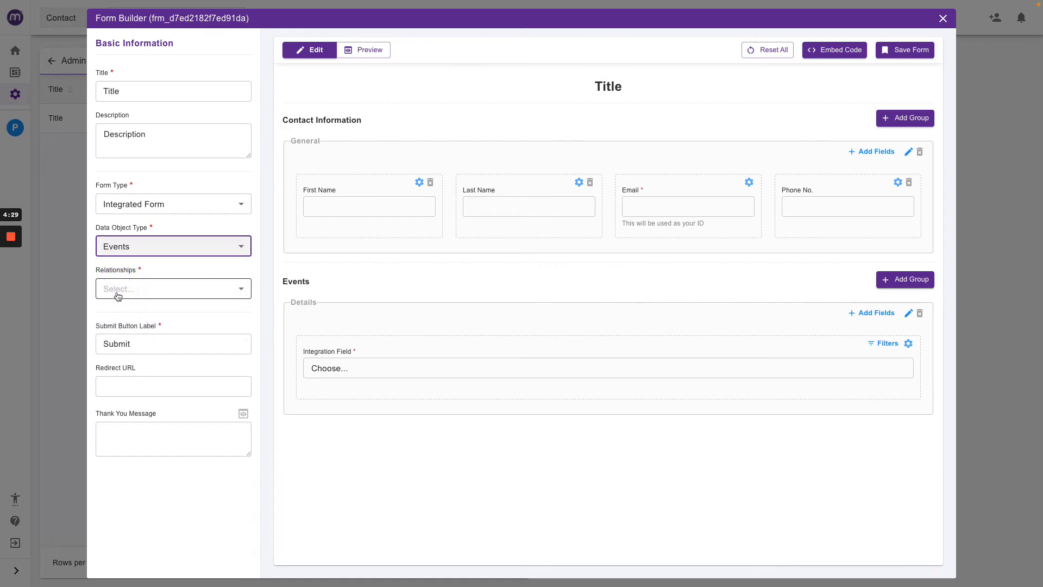
Set the form's relationship to Attendee.
click(155, 292)
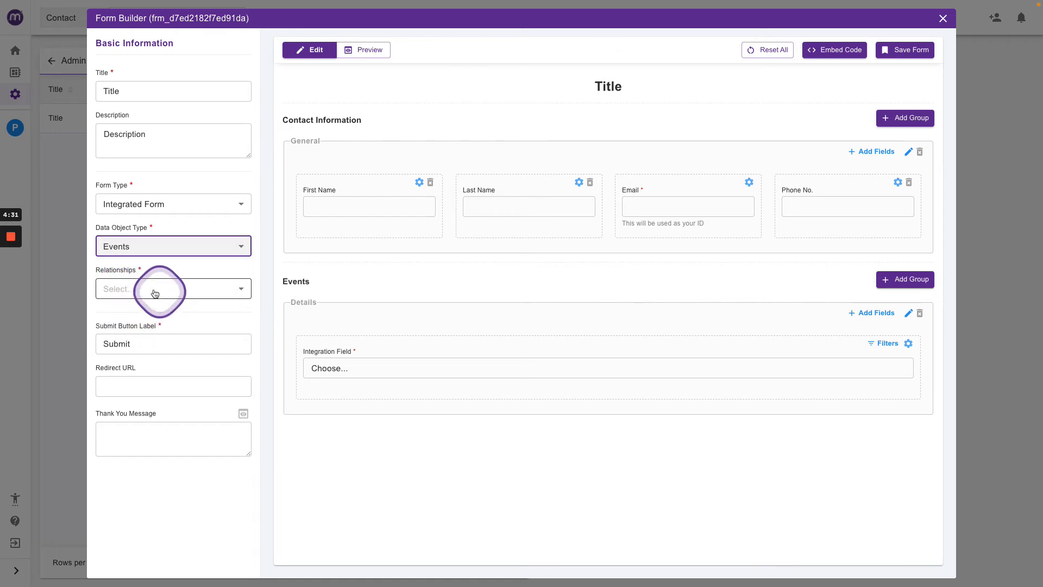
click(186, 332)
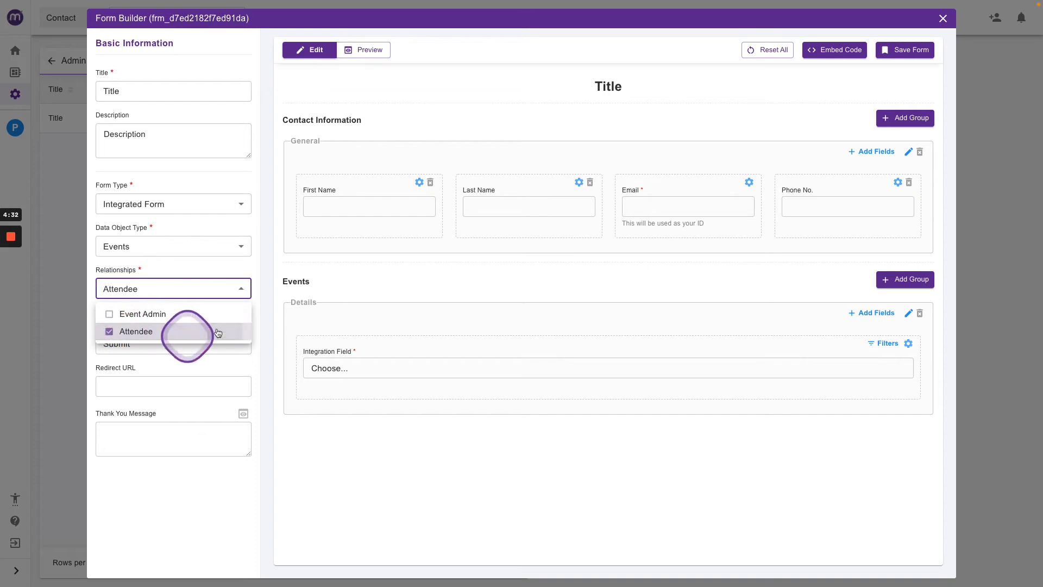
click(202, 269)
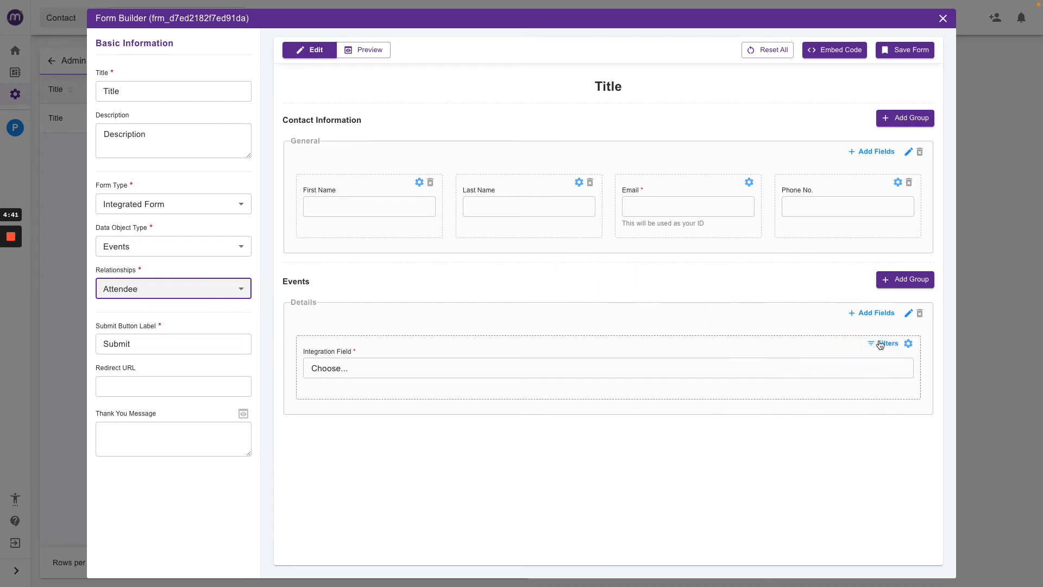
Open the Integration Field's filters and set a condition on Event Start with an 'is greater' comparison.
click(881, 345)
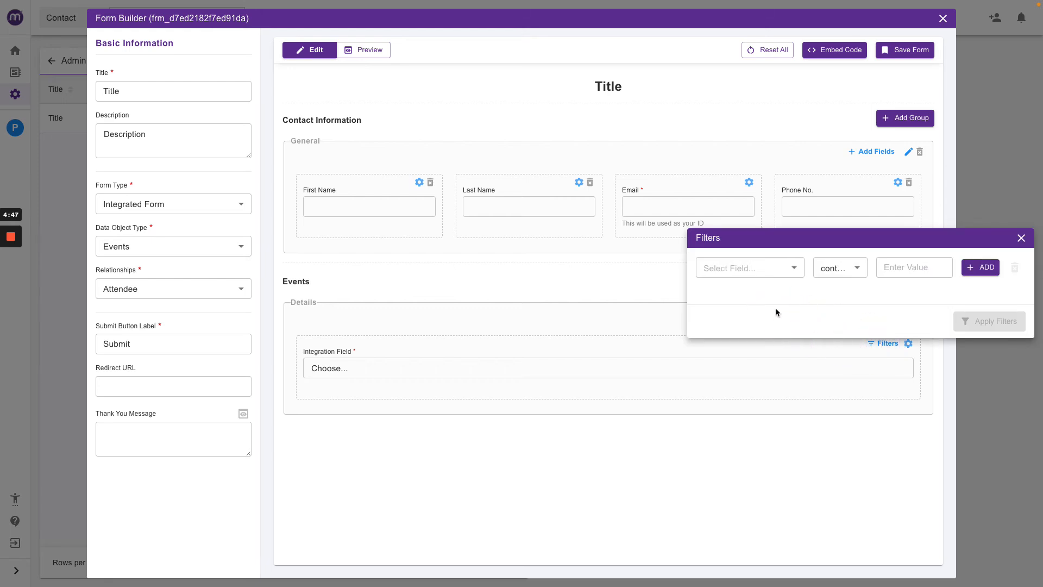
click(781, 269)
text(sta)
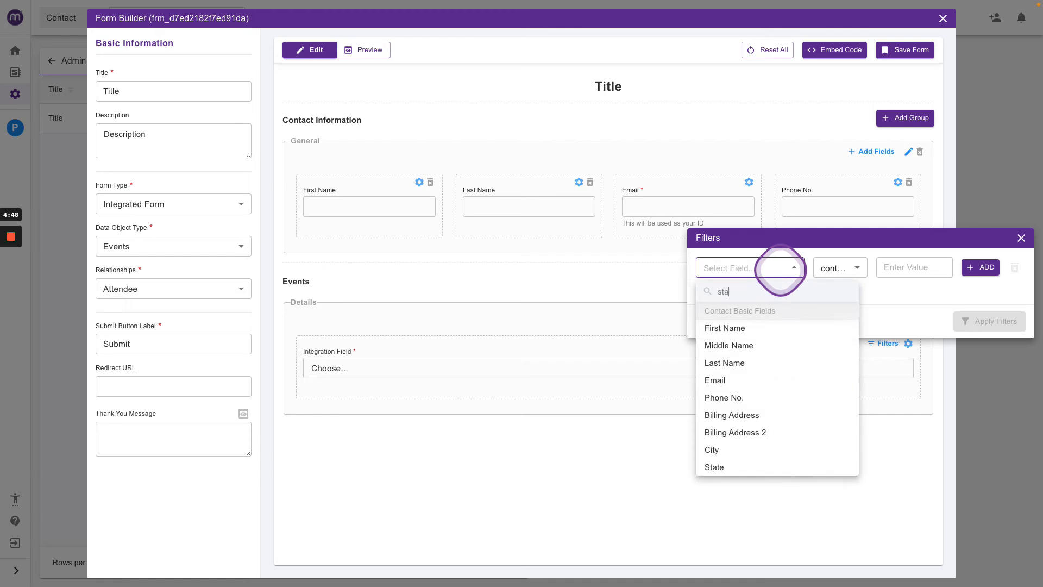
text(rt)
click(723, 326)
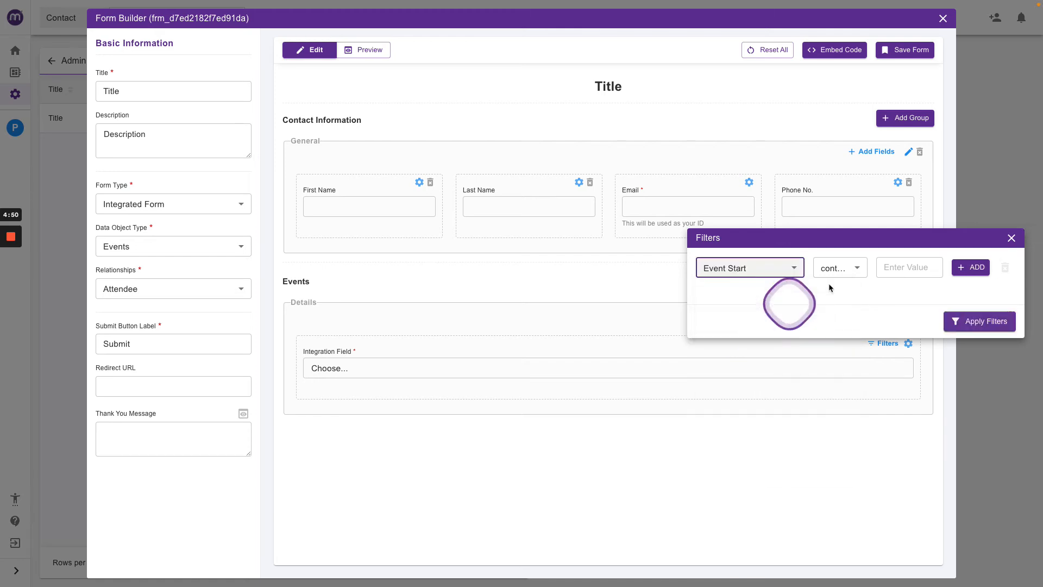
click(842, 268)
click(831, 304)
click(839, 276)
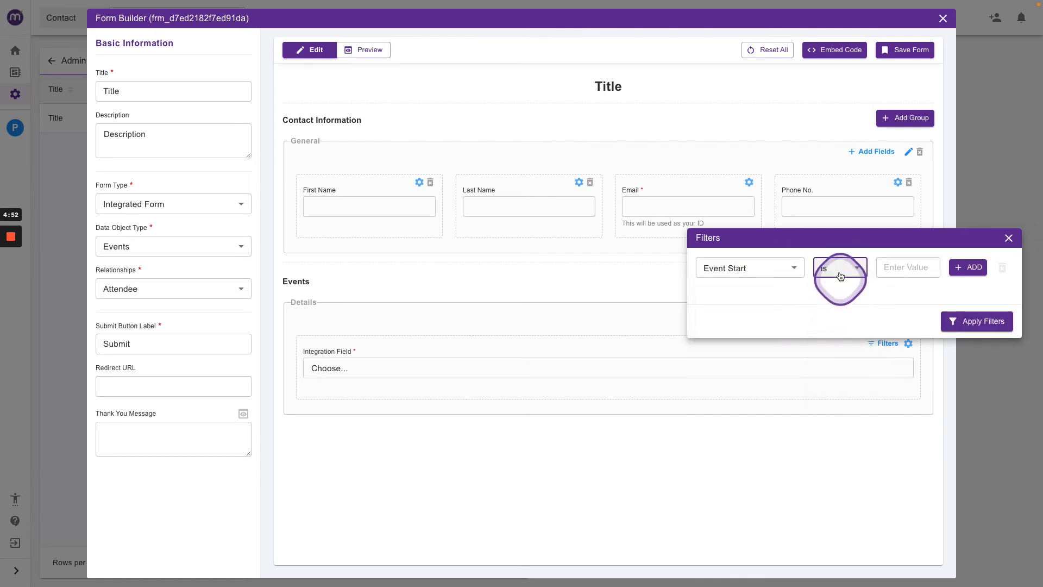
click(848, 378)
Enter today as the Event Start filter value and add a second filter condition row.
click(902, 270)
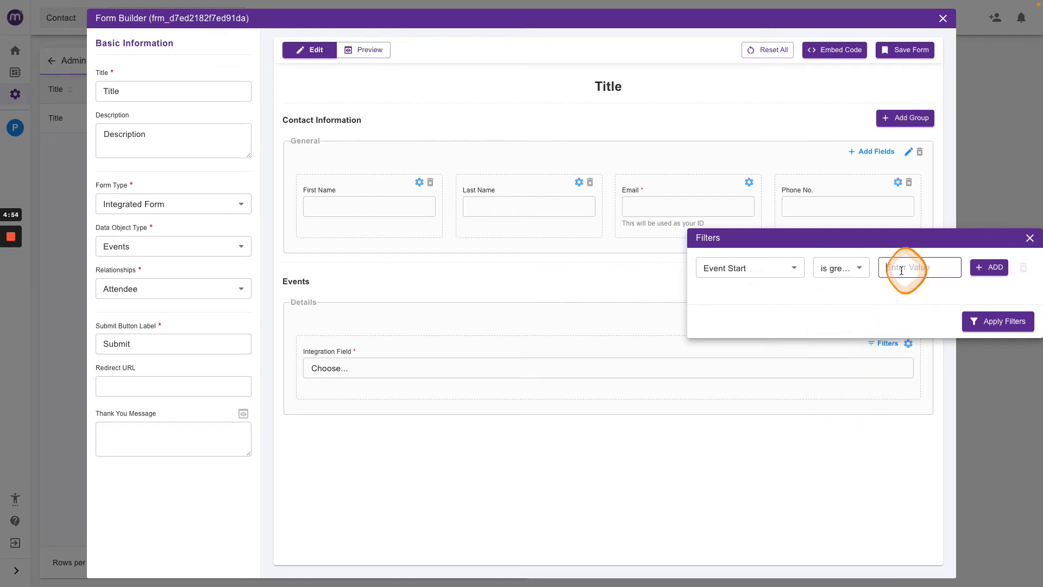
text(today)
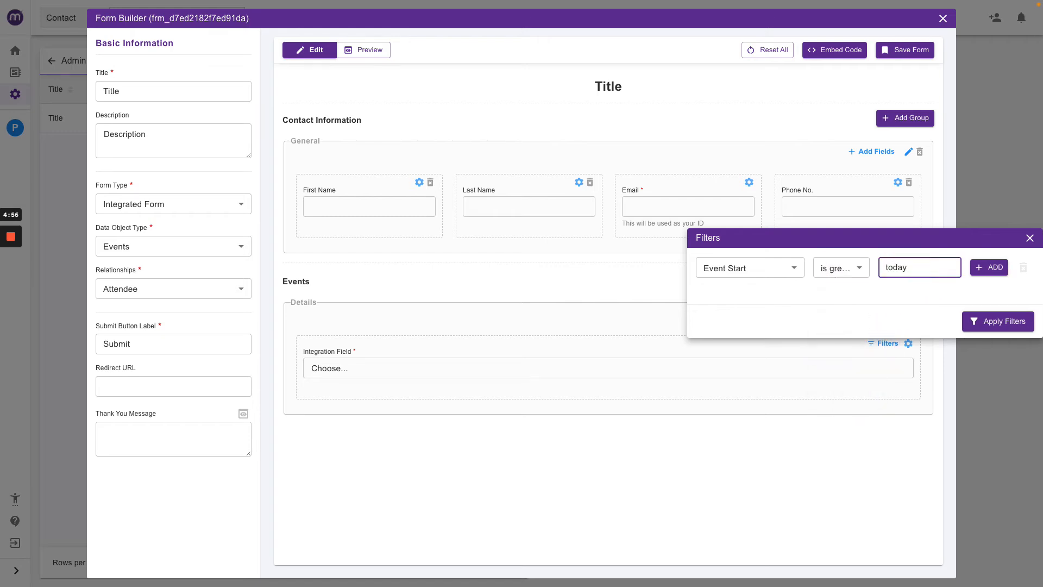
click(988, 266)
click(975, 294)
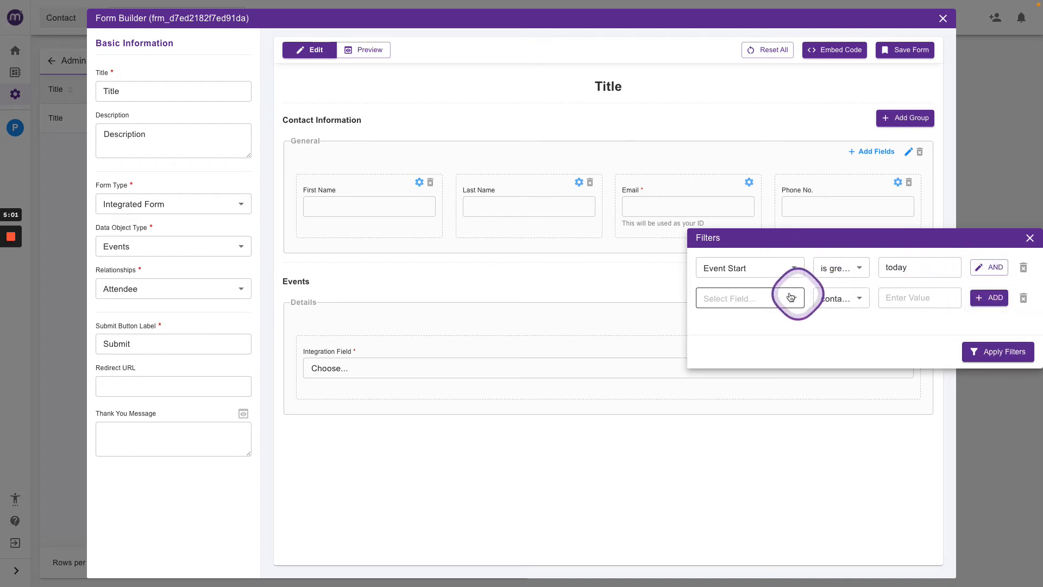
Set the second condition's field to Event City with the 'is' comparison.
click(758, 297)
text(city)
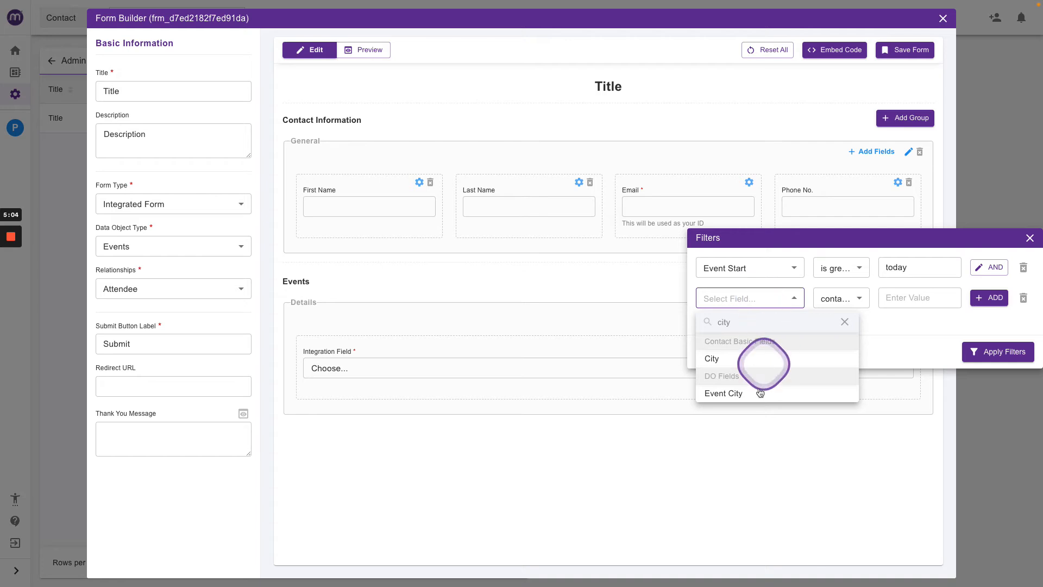
click(760, 392)
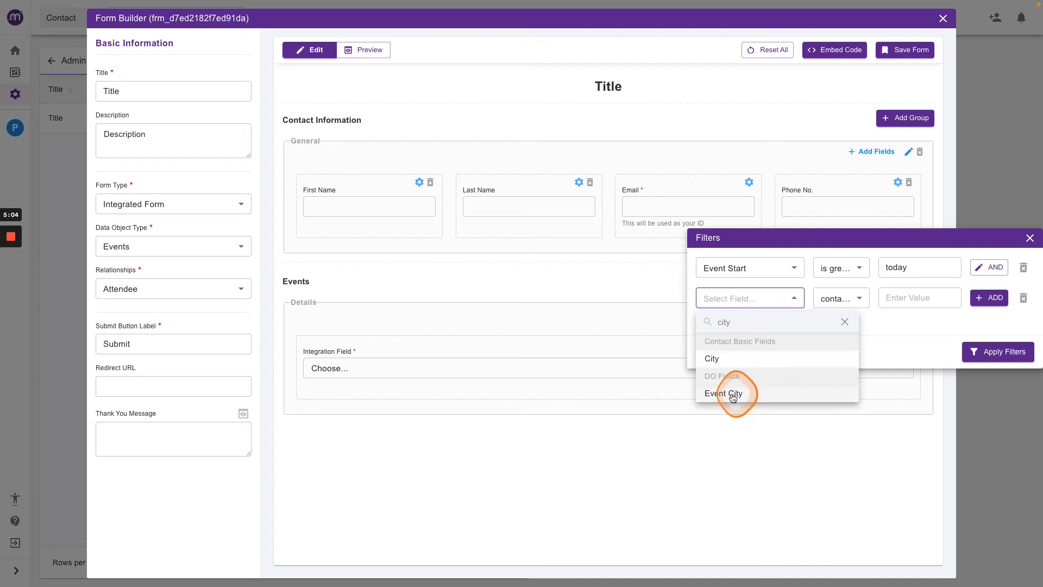
click(841, 299)
click(834, 340)
Choose London and Manchester as the Event City values and apply the filters.
click(910, 300)
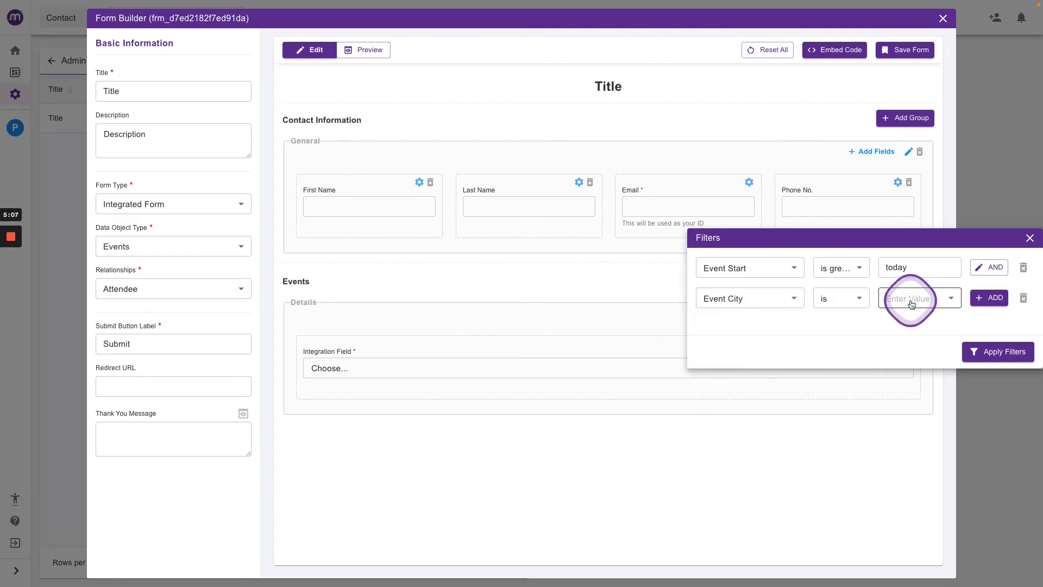
click(918, 324)
click(922, 340)
click(830, 328)
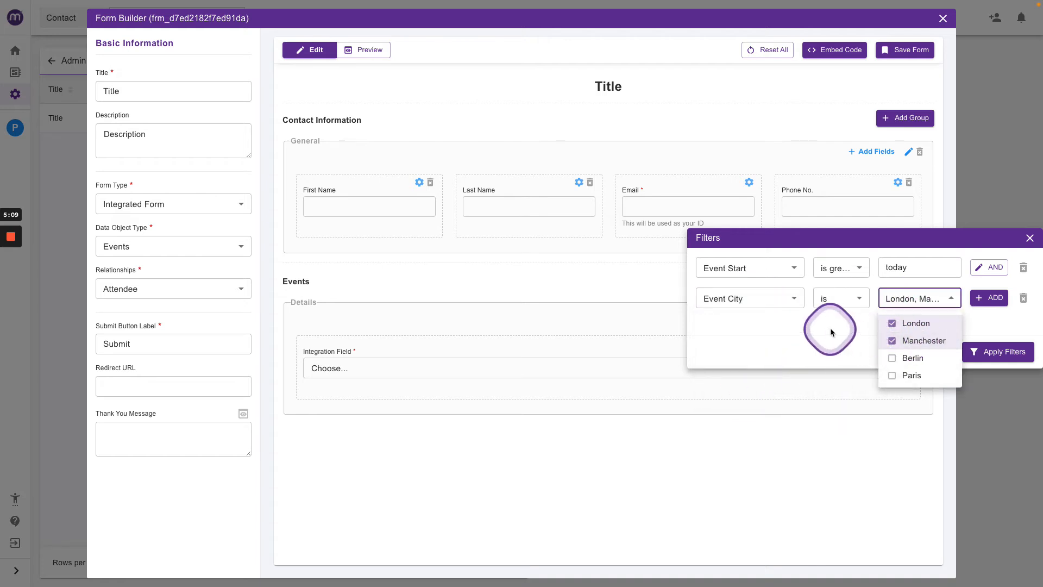
click(1002, 359)
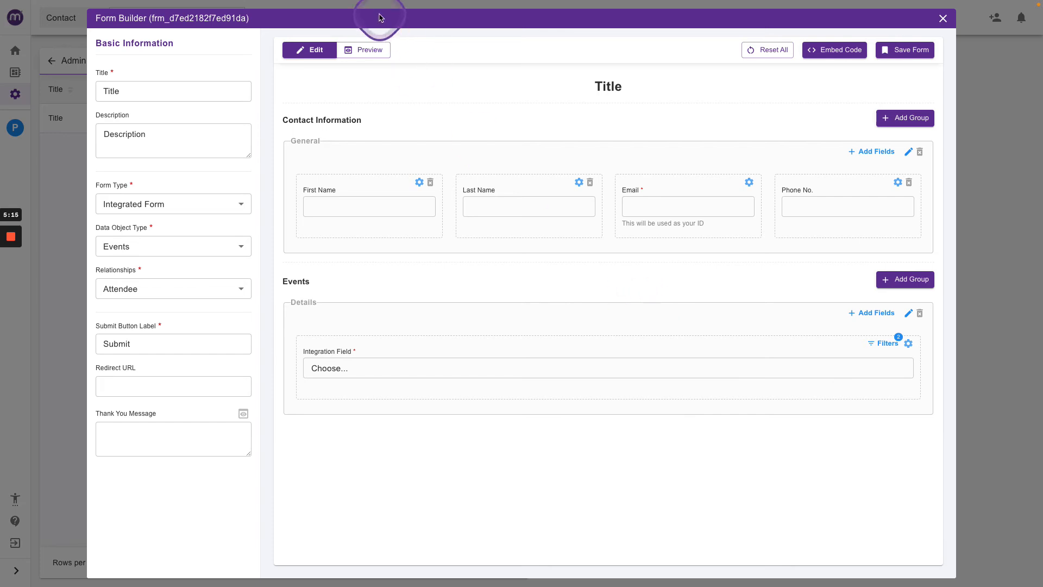
Preview the form, check the Integration Field's options, and return to editing.
click(364, 49)
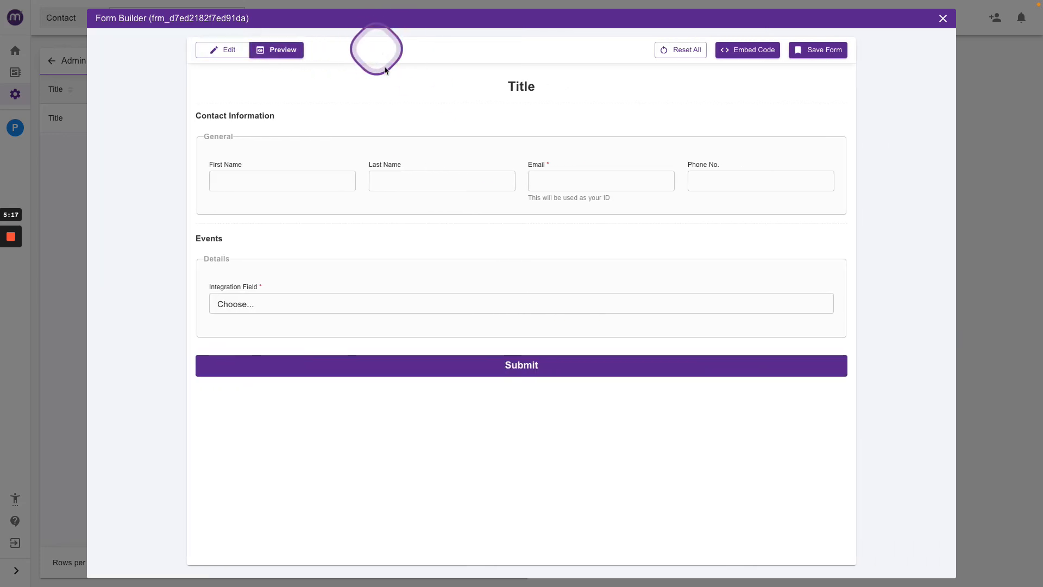
click(239, 298)
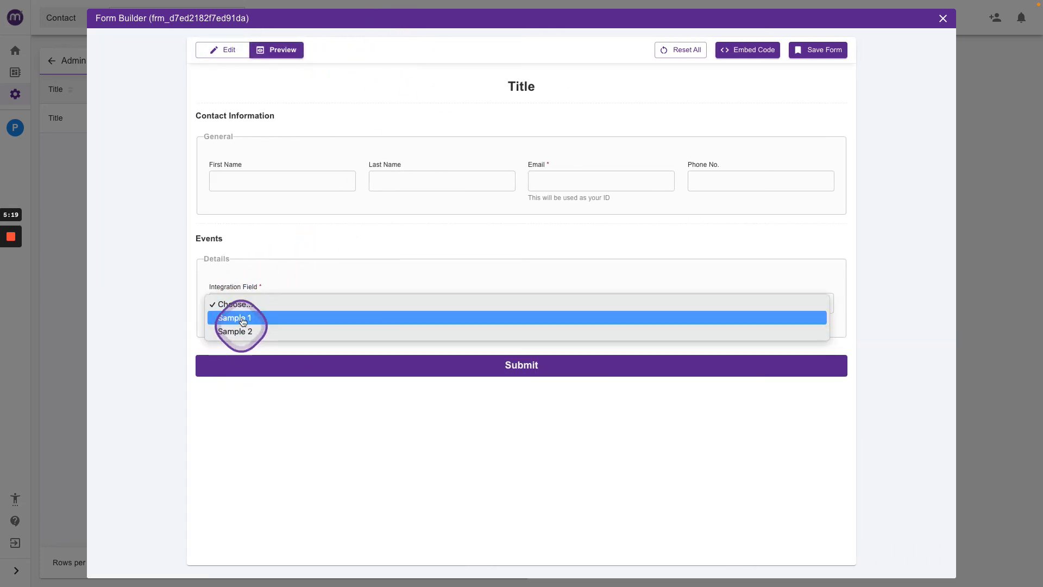
click(283, 248)
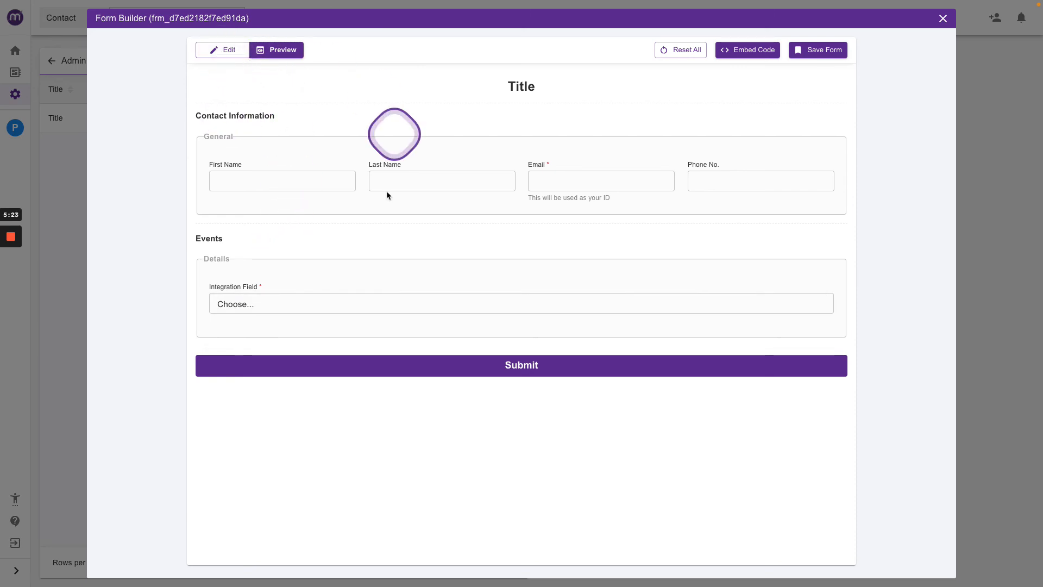
click(229, 52)
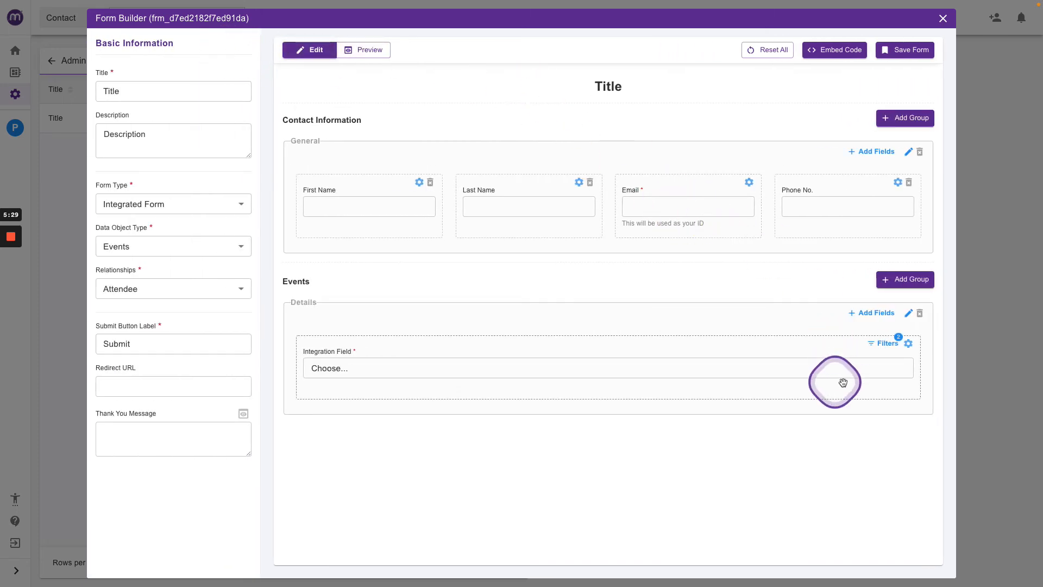
In the Integration Field settings, switch to Radio, set the limit to 4, and order by Event Start.
click(909, 345)
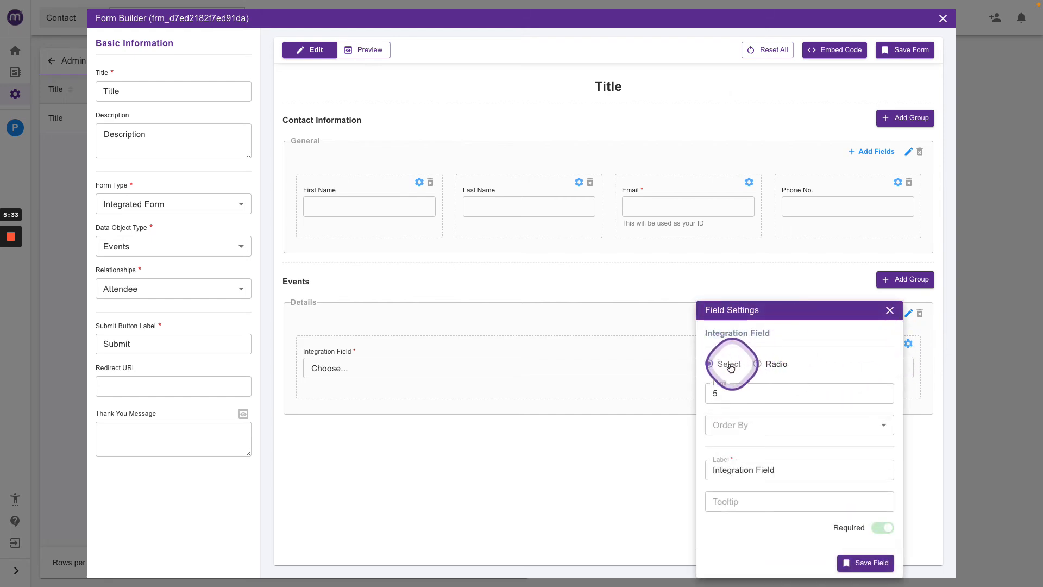
click(757, 365)
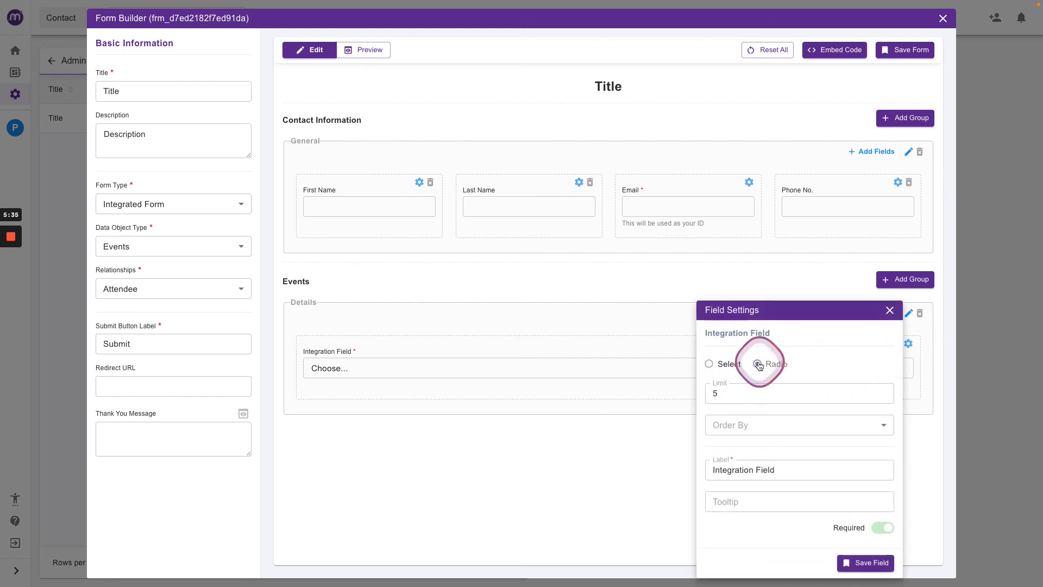
click(882, 396)
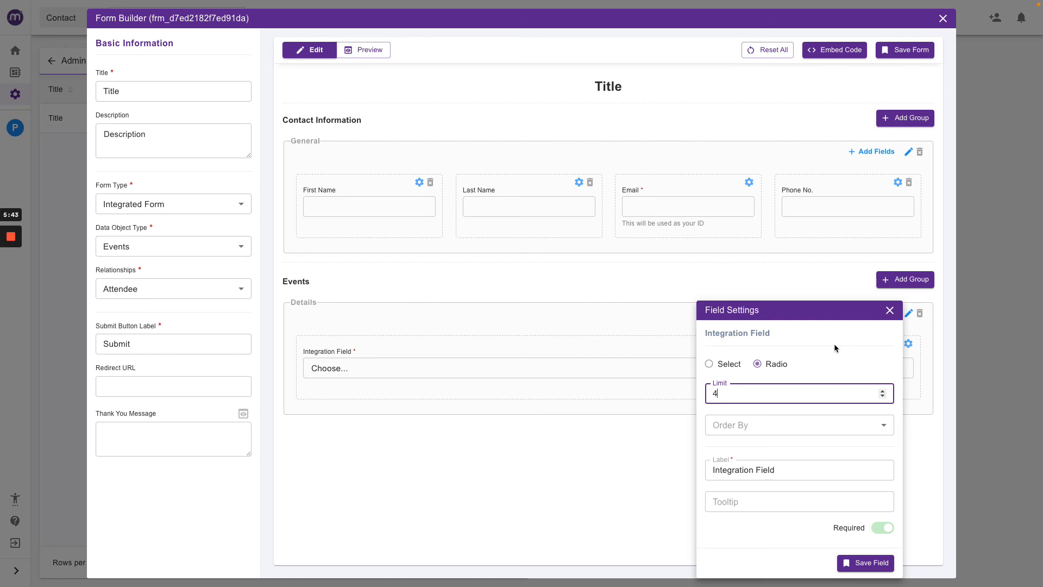
click(858, 425)
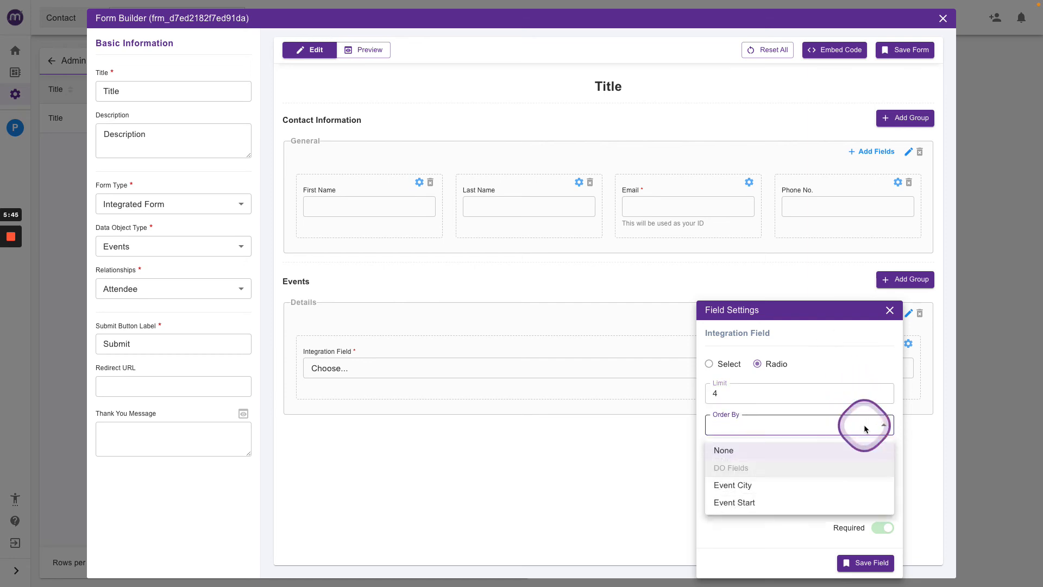
click(736, 501)
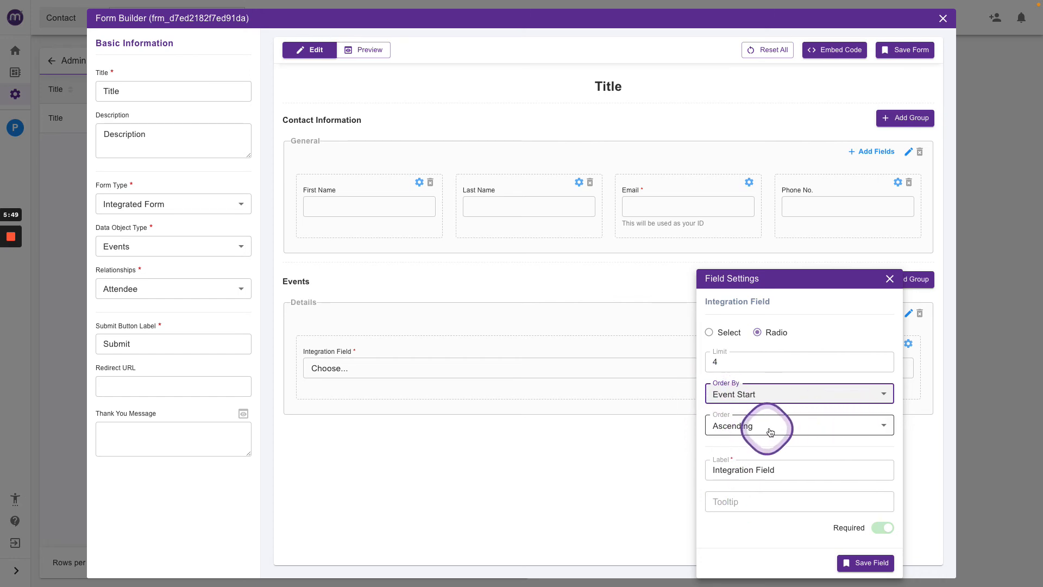
Rename the field's label to Choose Your Event and save the field.
drag(790, 467, 713, 470)
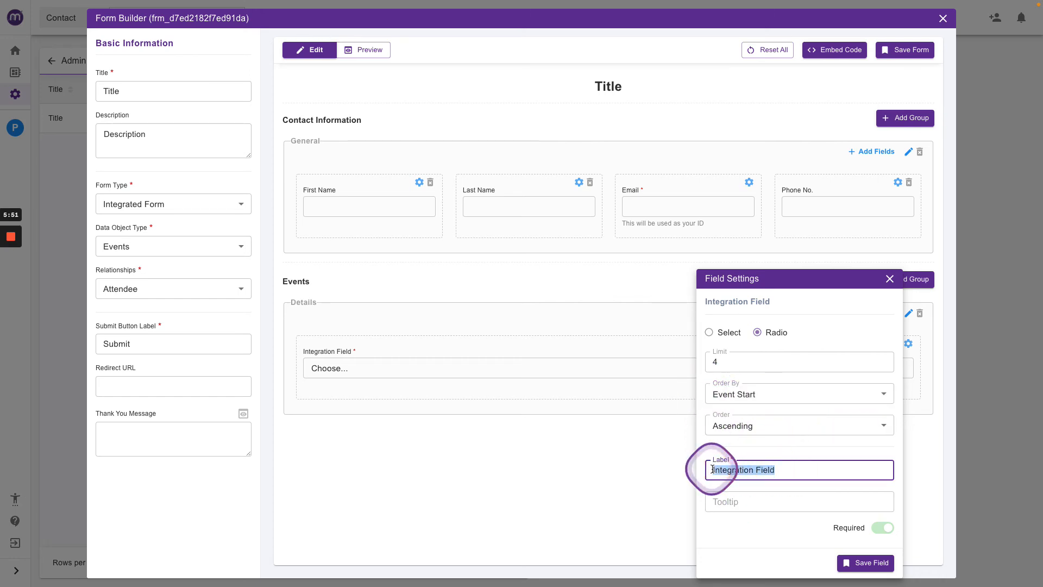
text(Choose Your Event)
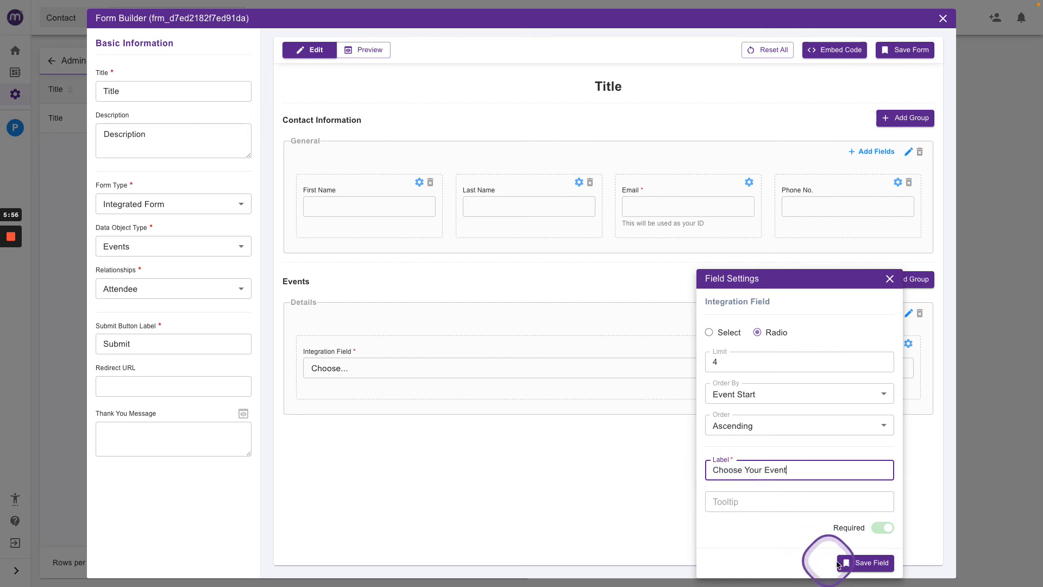
click(858, 562)
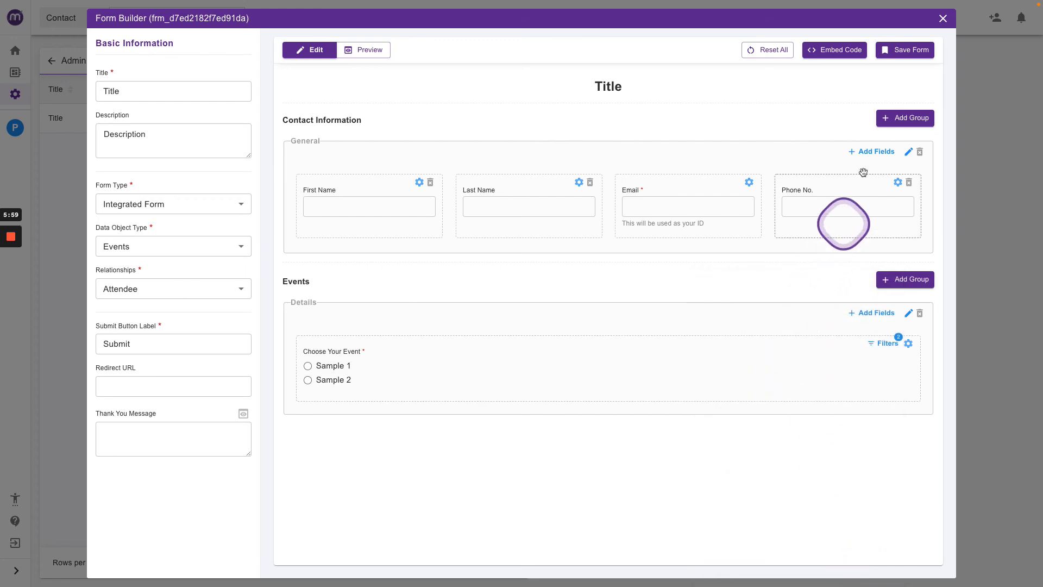
Save the form and preview the event radio choices, switching back to editing.
click(904, 50)
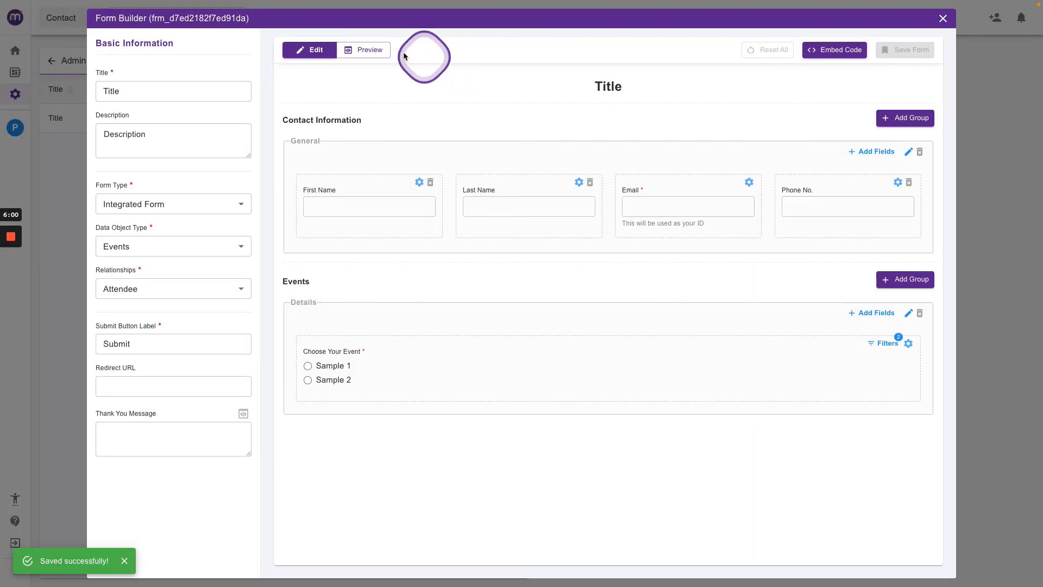
click(379, 49)
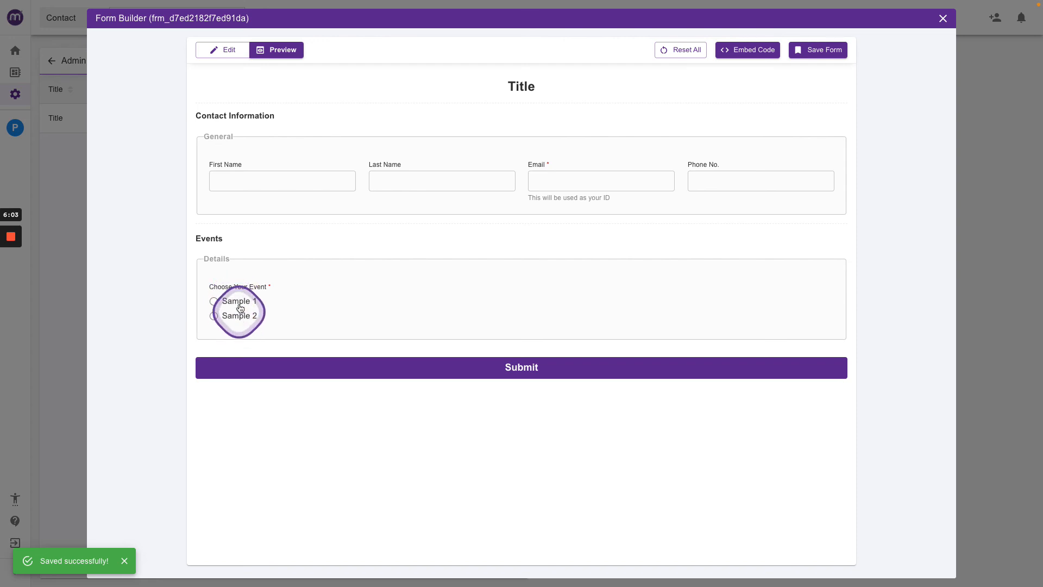
click(230, 54)
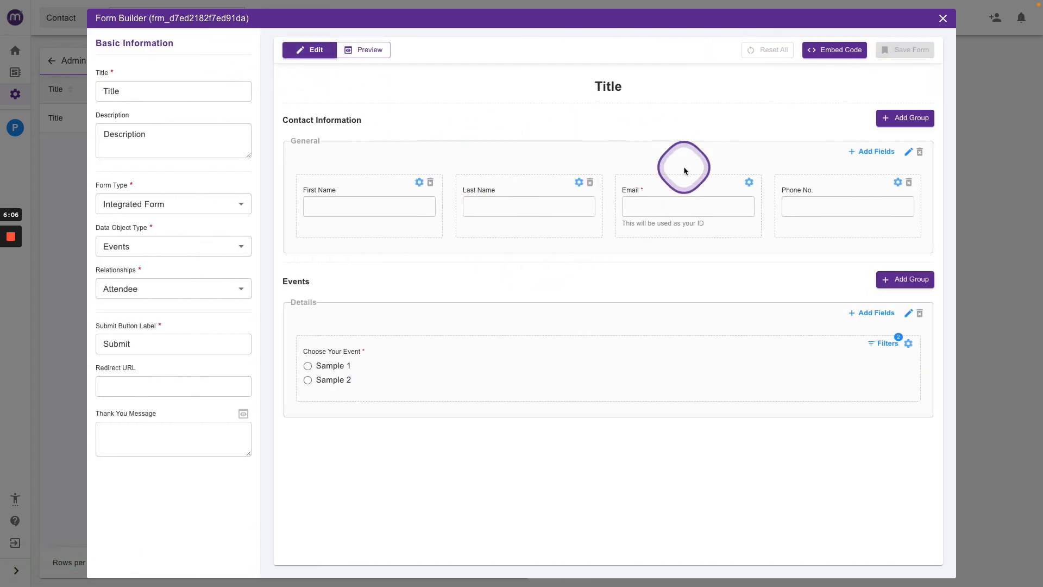
click(365, 50)
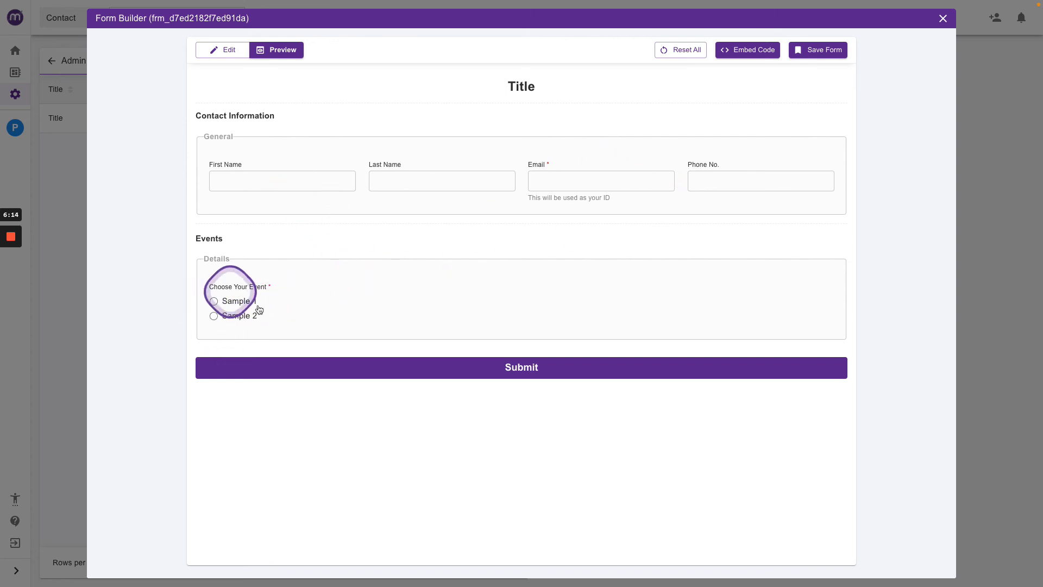
click(222, 50)
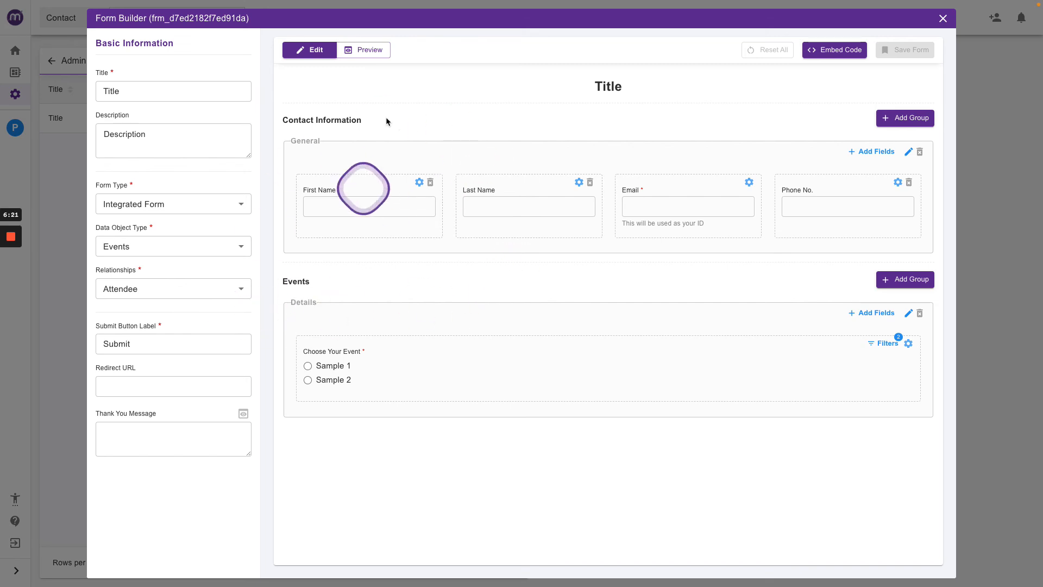
Change the form type to 2-Way Synced Form.
click(174, 203)
click(157, 264)
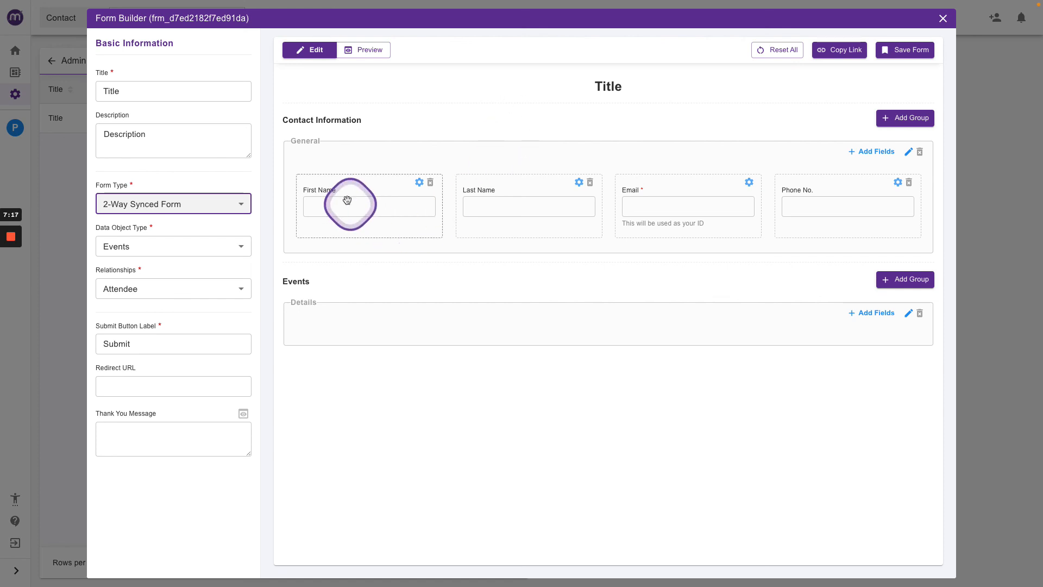
click(156, 205)
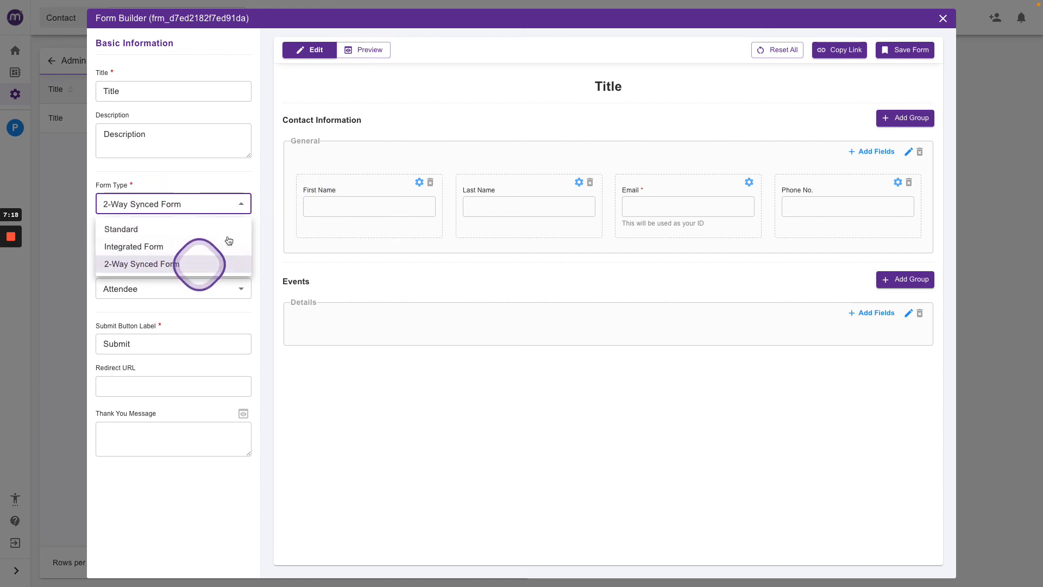
click(255, 180)
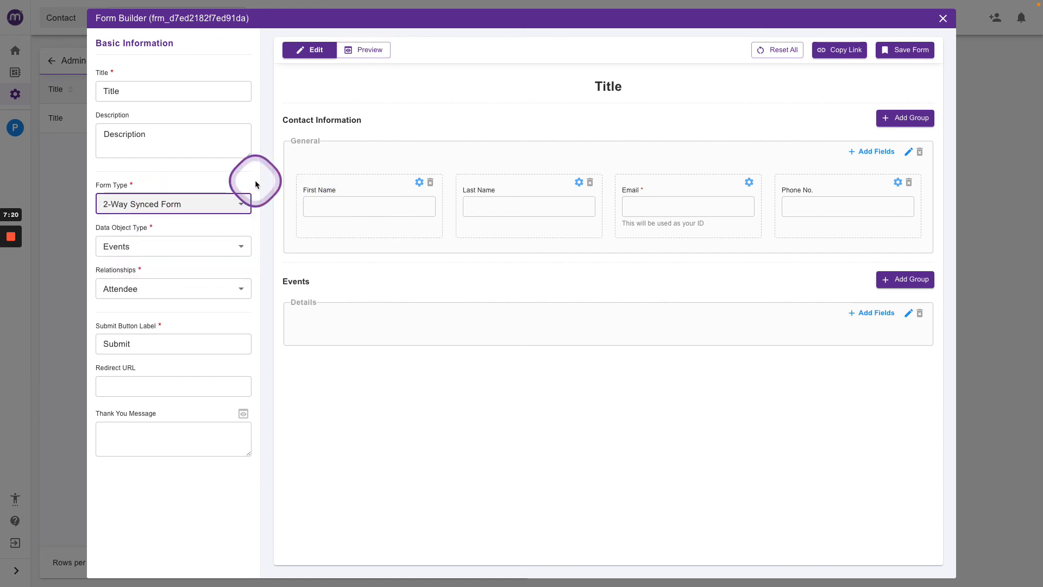